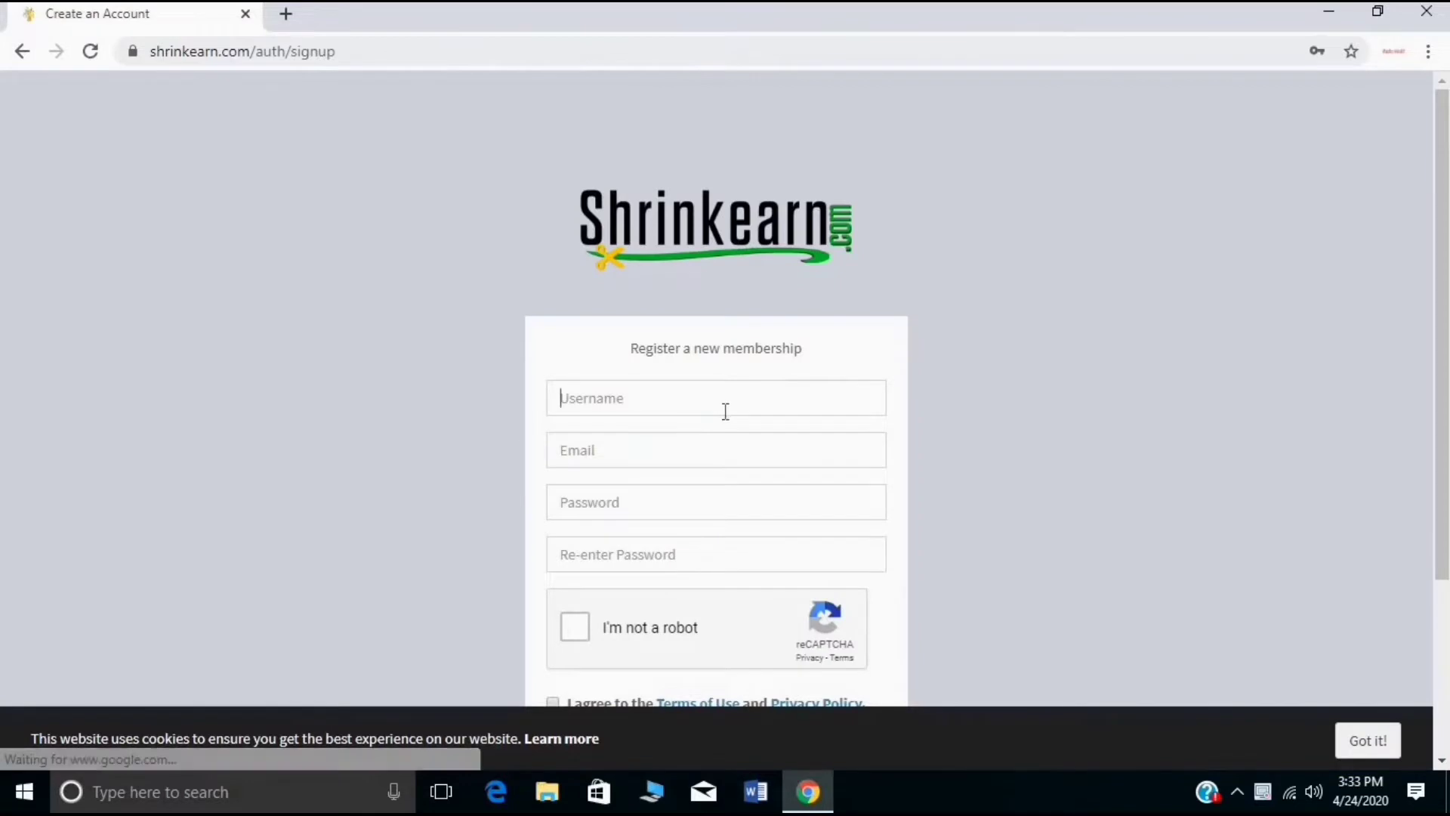
Fill in the username and e-mail on the new membership registration form using the saved entries
click(726, 408)
click(713, 444)
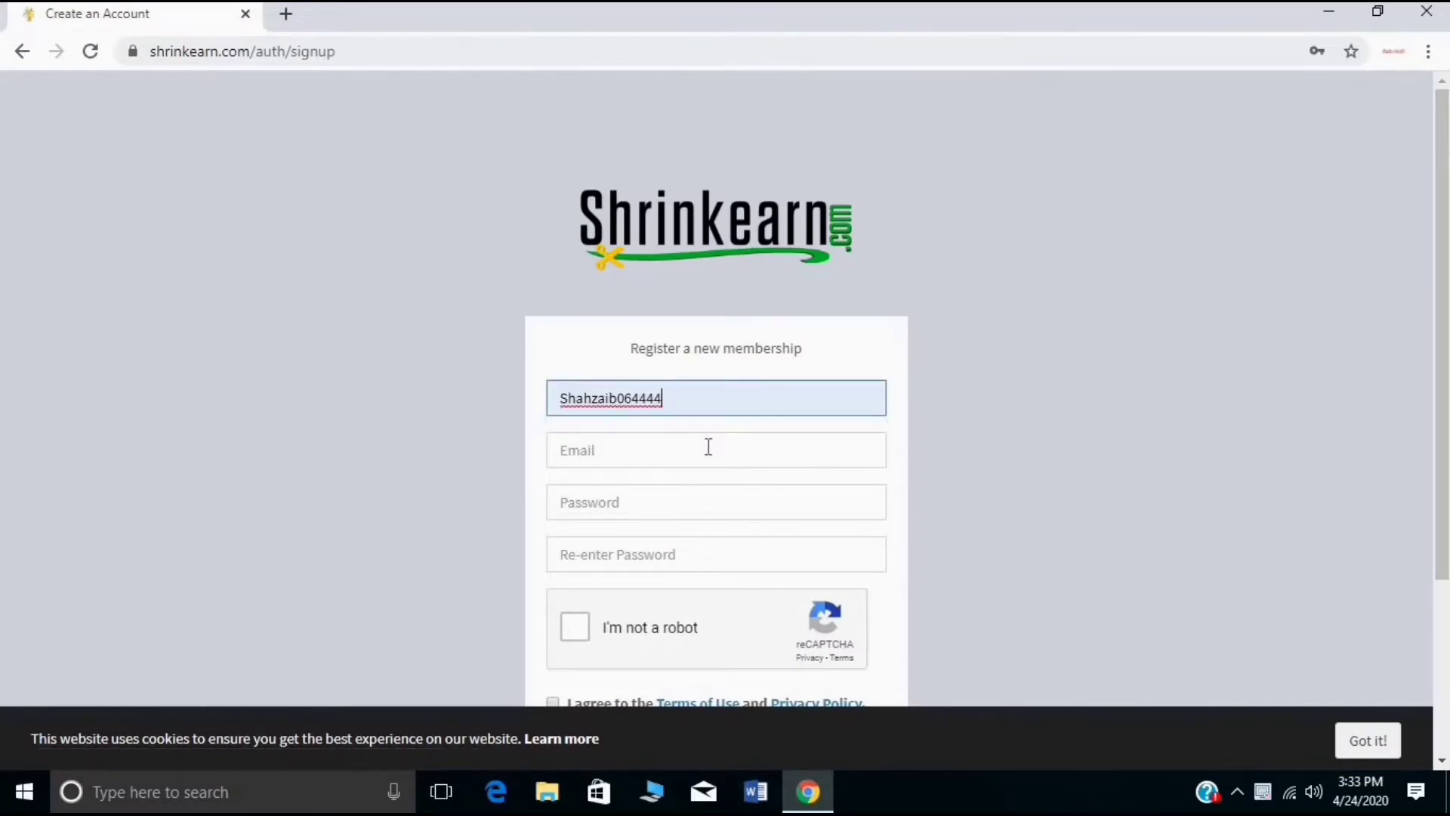
click(705, 447)
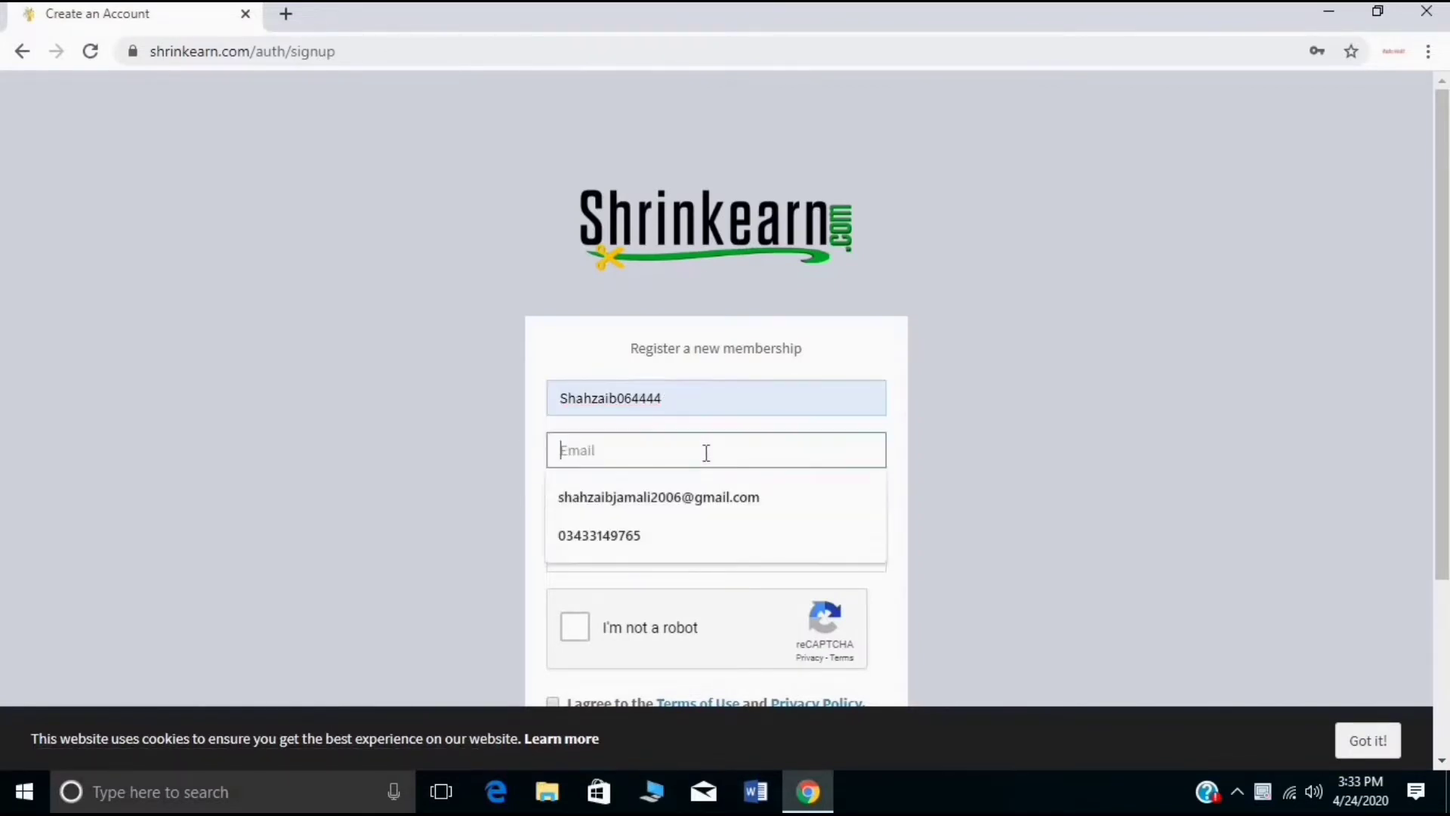
click(763, 500)
Enter the account password and its confirmation on the registration form
click(718, 507)
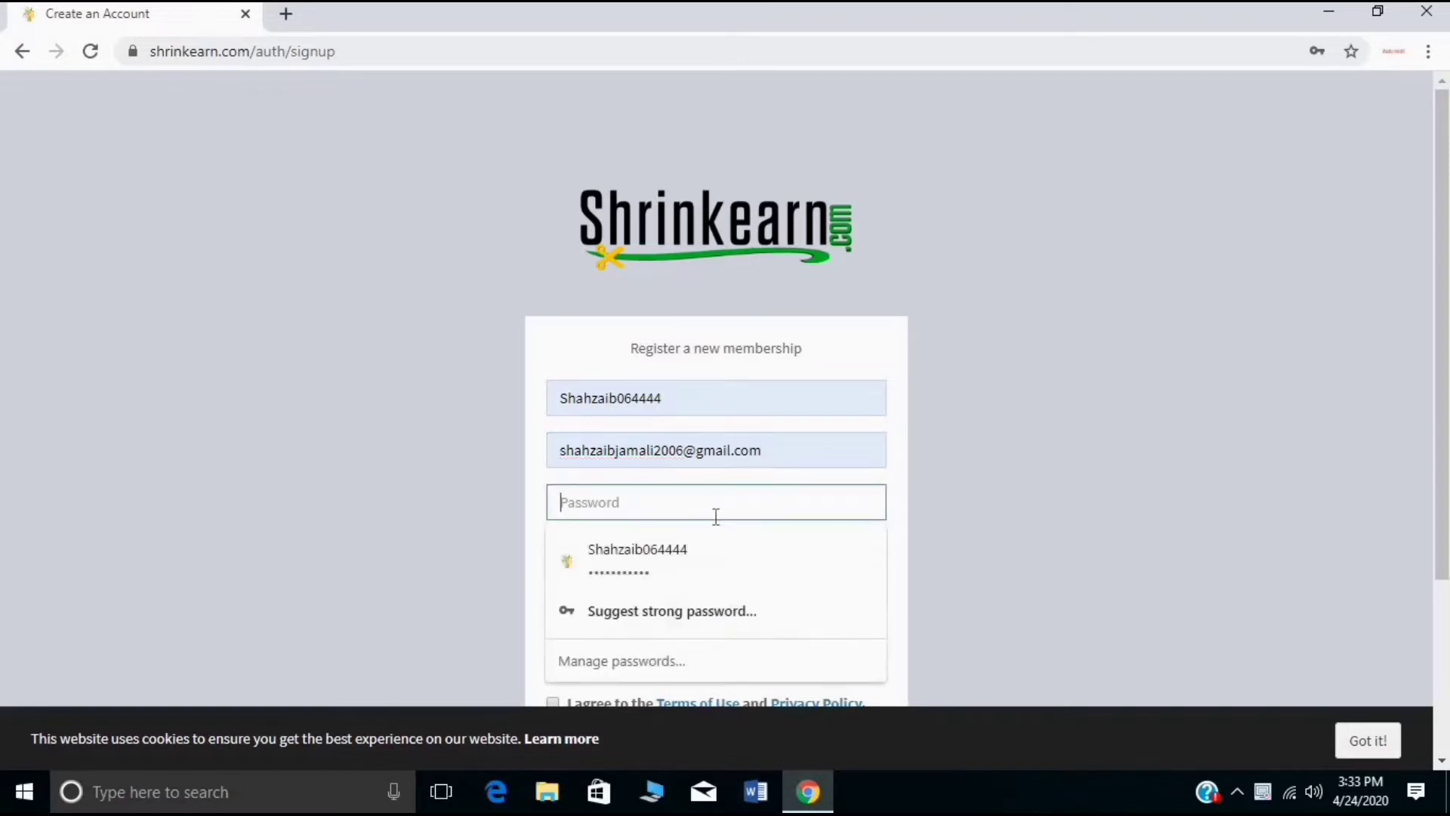
click(700, 562)
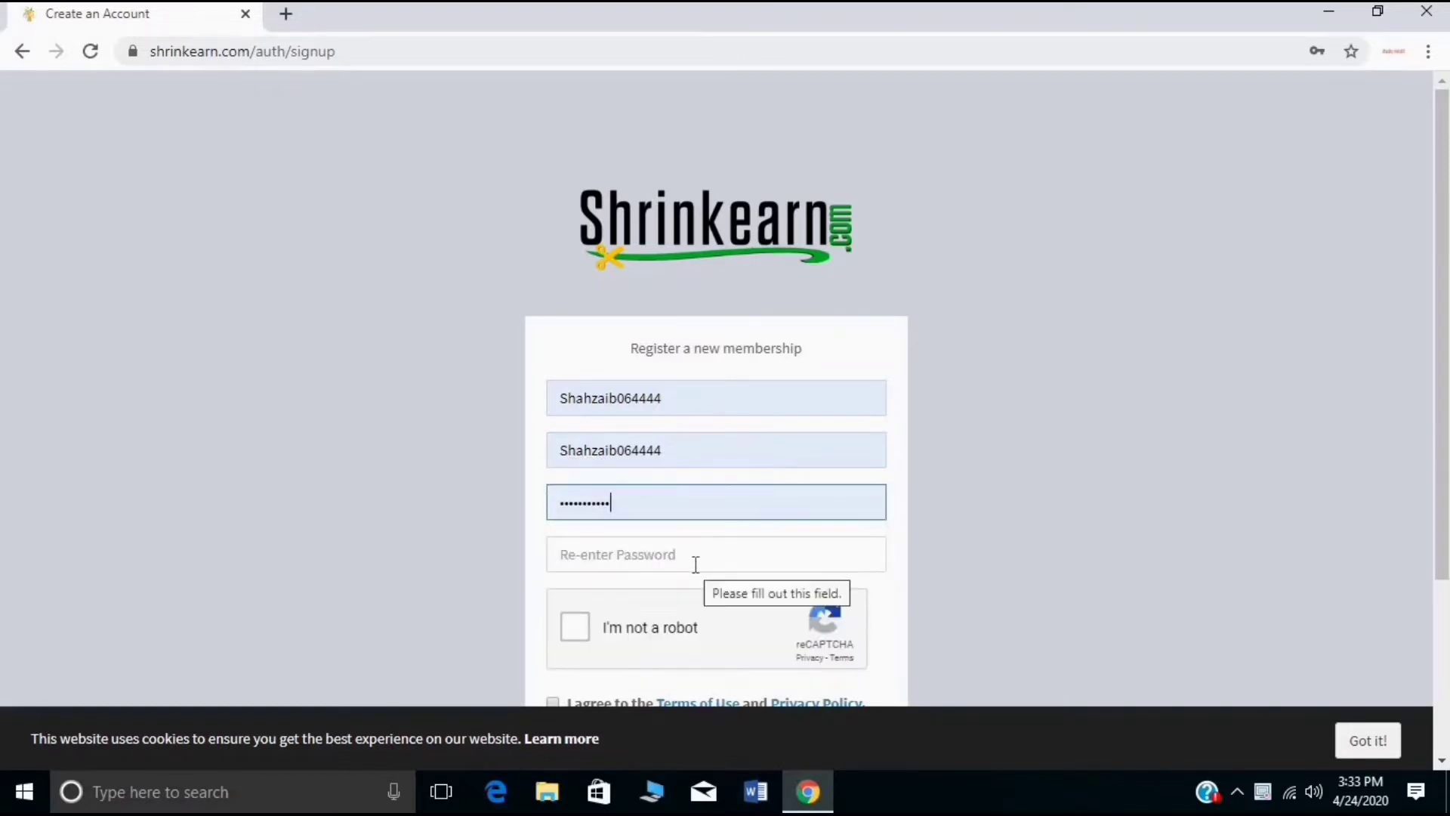
click(654, 558)
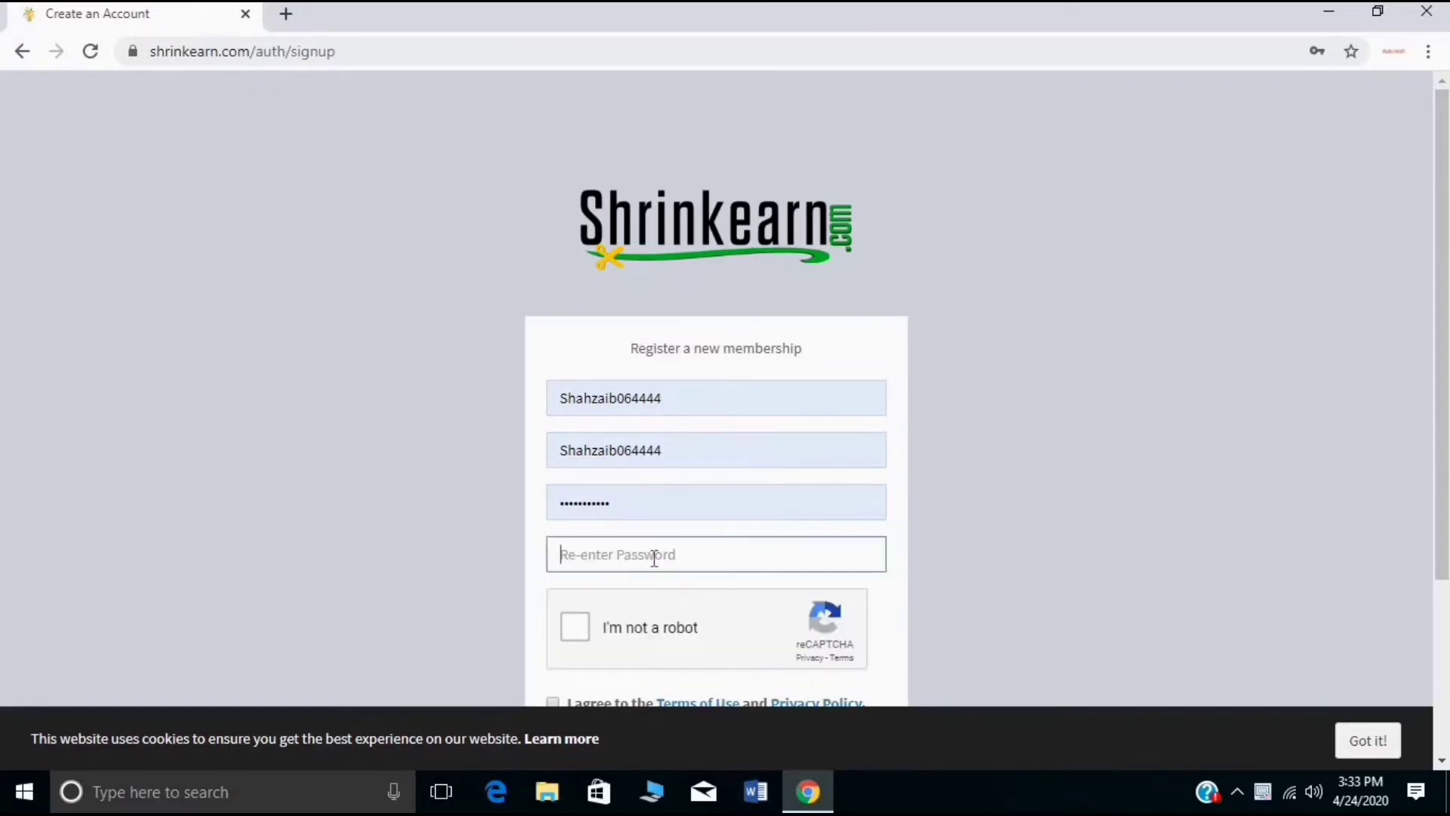
text(***)
Complete the reCAPTCHA by selecting squares with traffic lights, and agree to the Terms of Use and Privacy Policy
scroll(674, 569, down, 1)
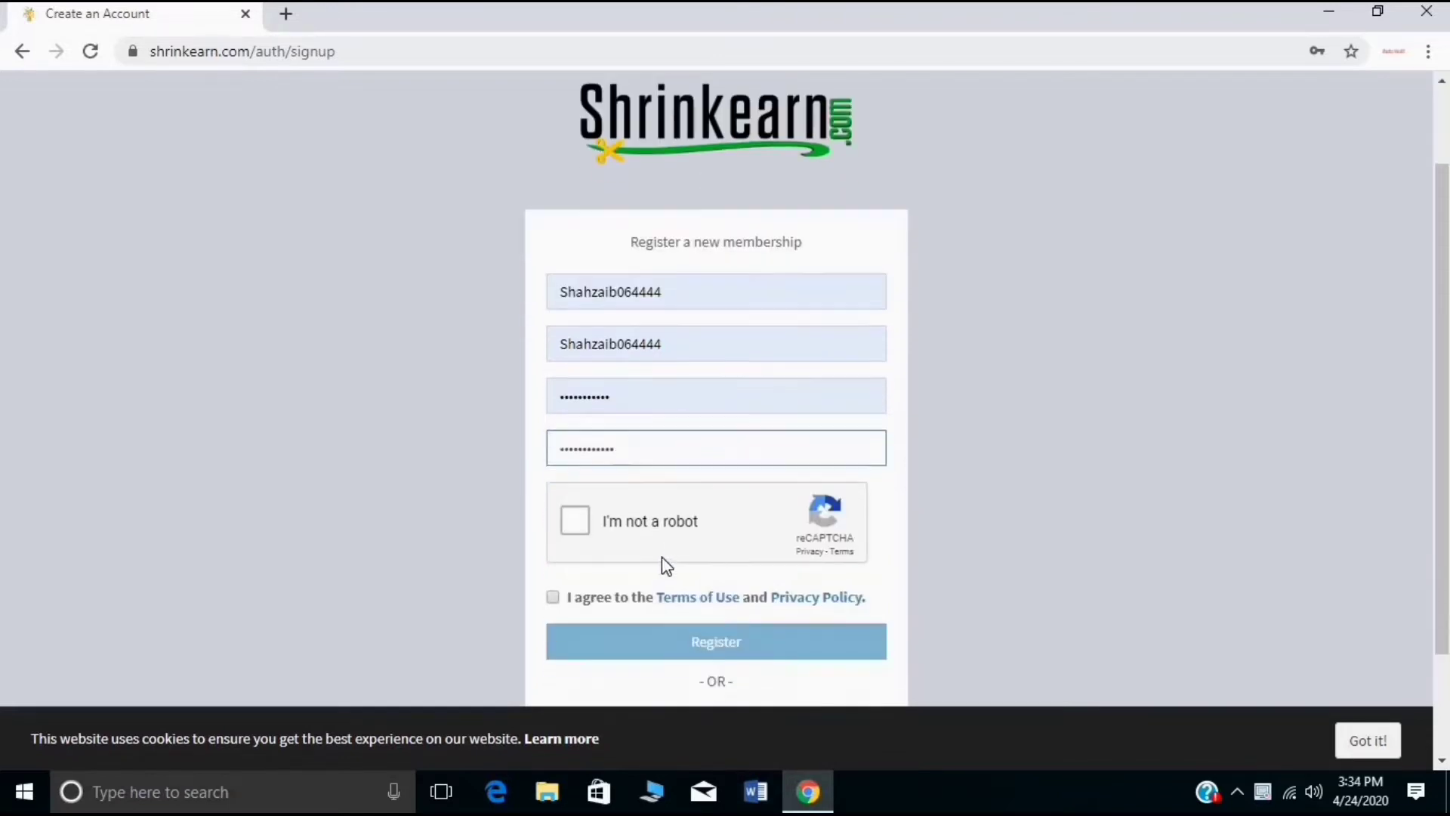
click(571, 516)
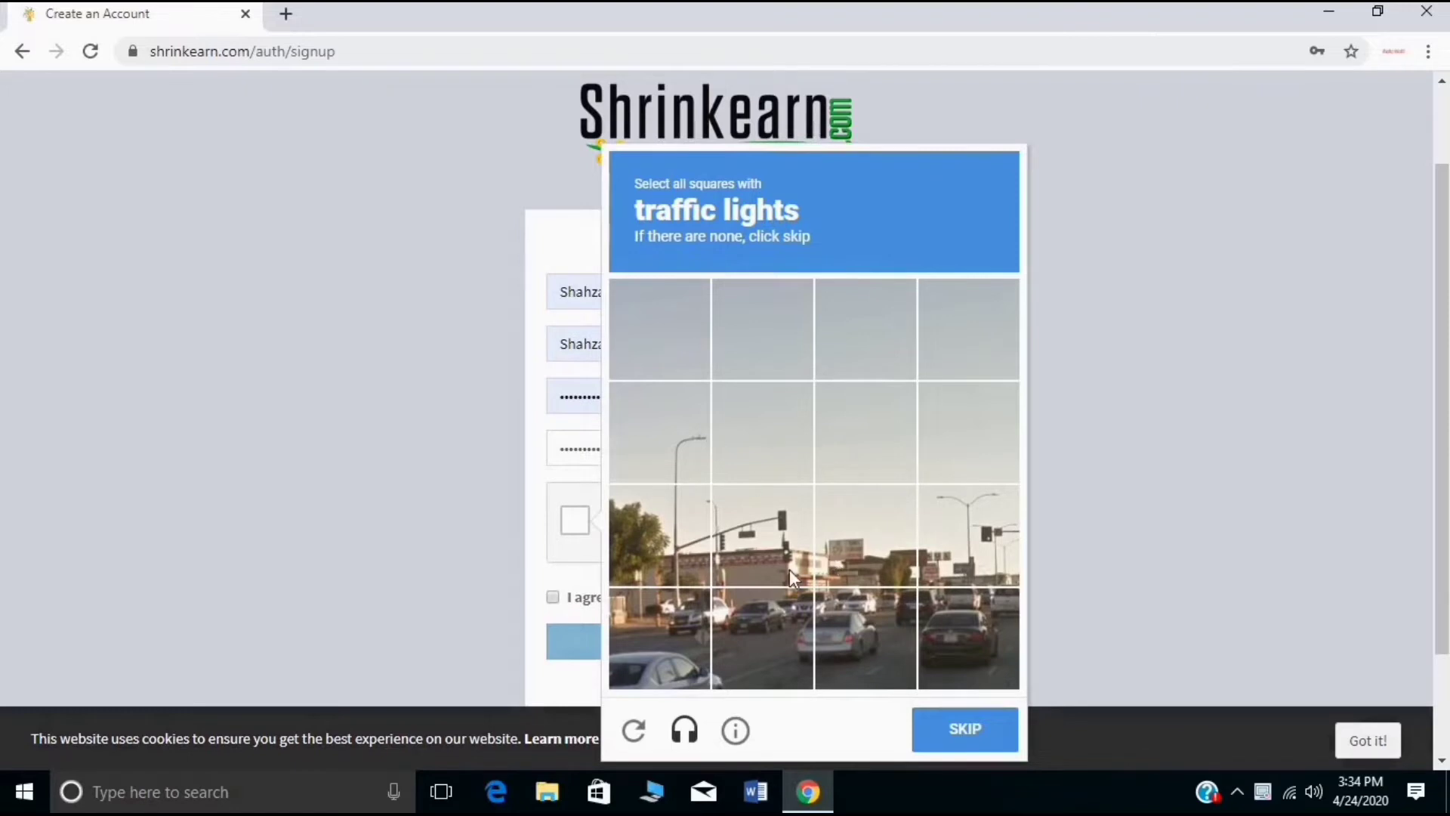
click(720, 543)
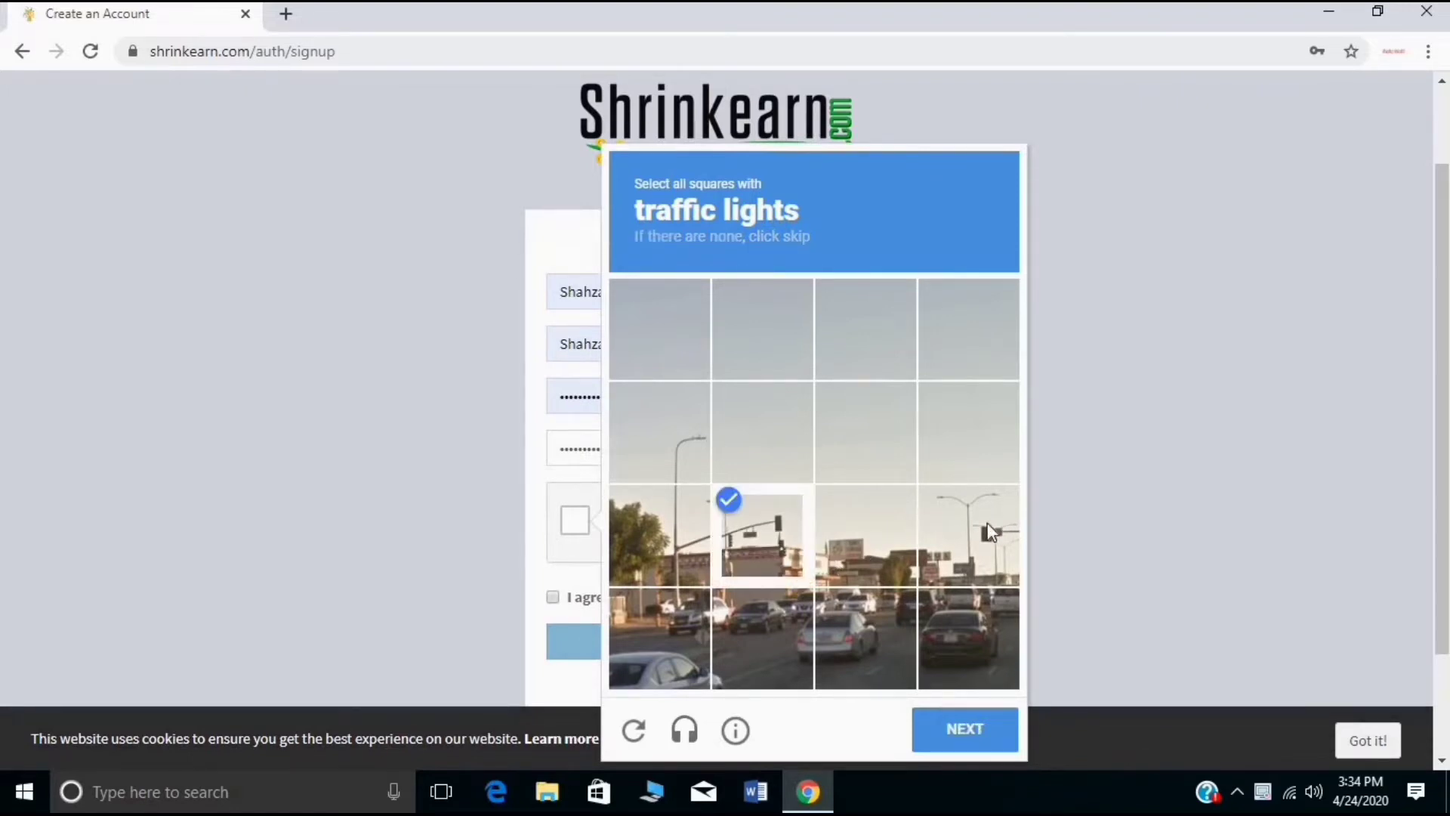
click(990, 532)
click(962, 731)
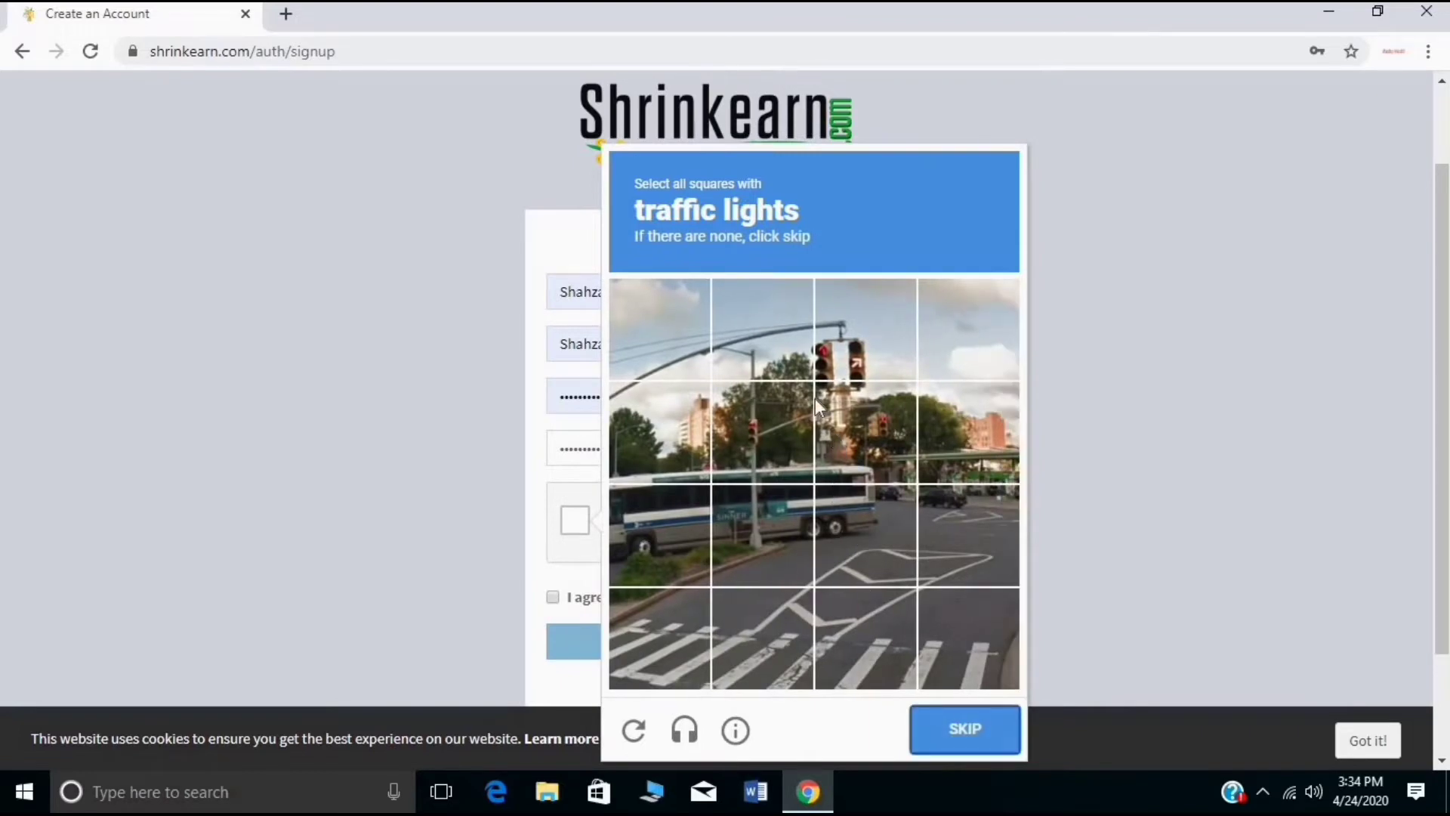
click(849, 335)
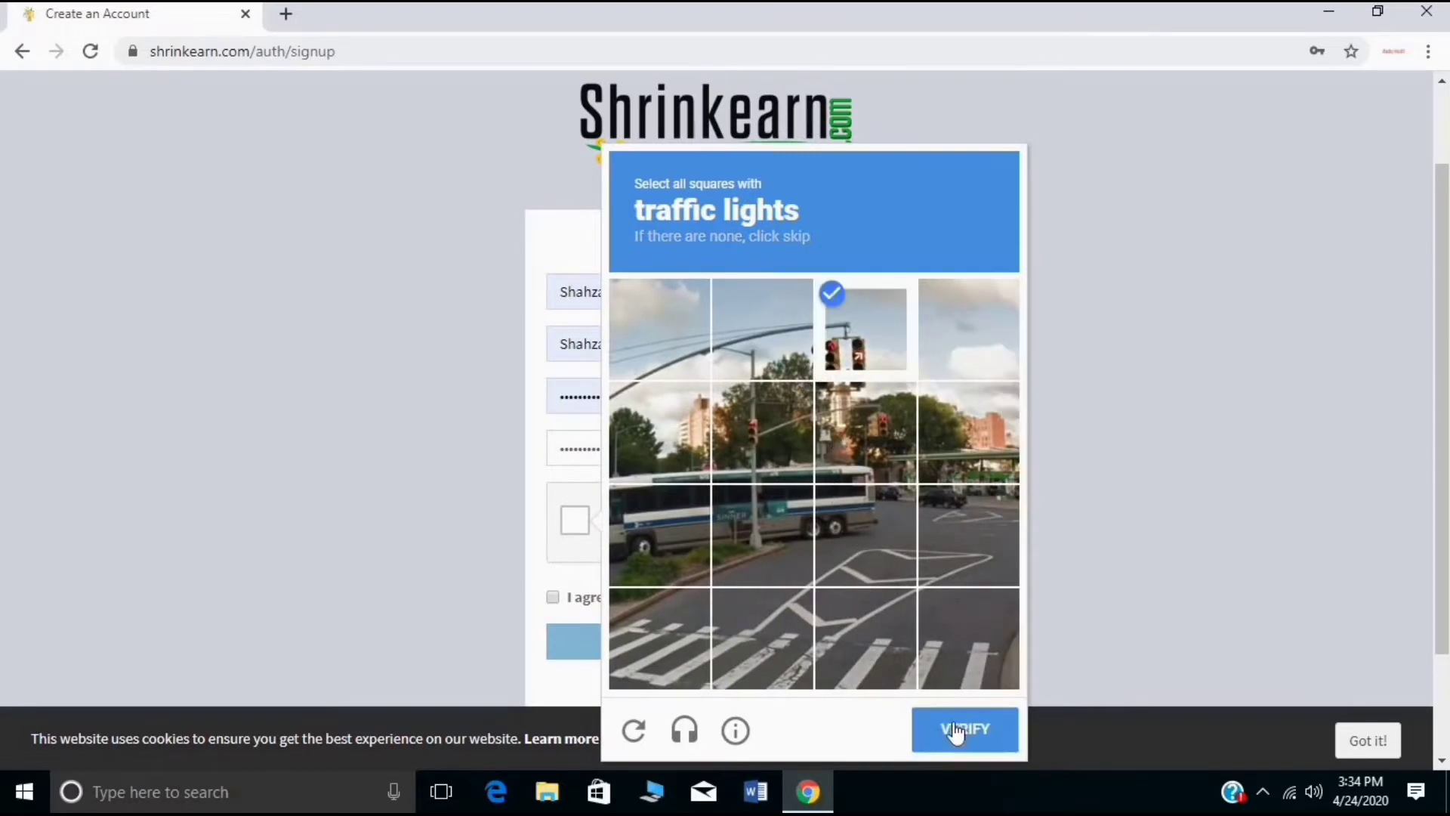
click(952, 725)
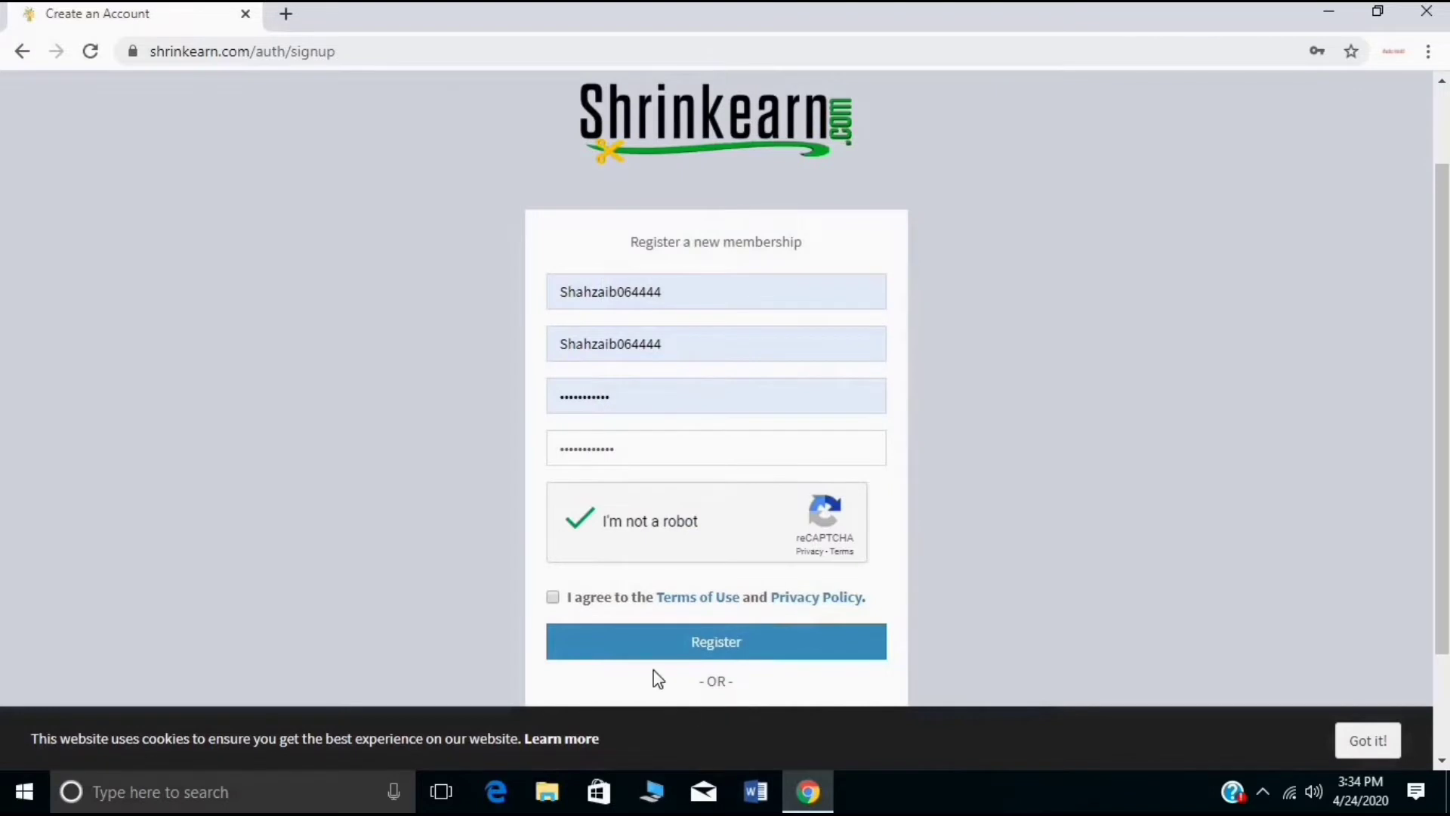
click(553, 597)
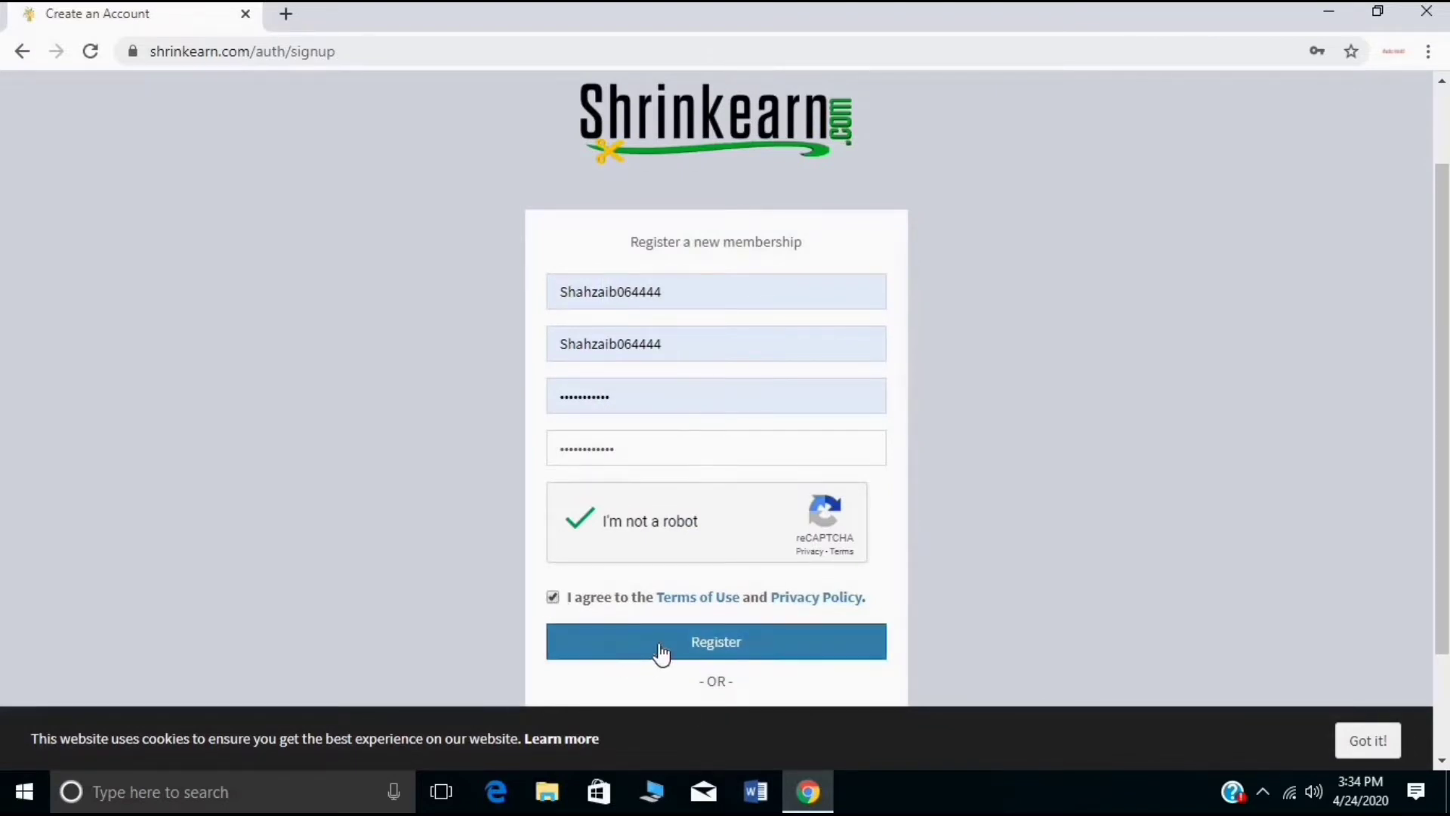
Leave the registration form and sign in to the existing account with the prefilled credentials and Remember me enabled
click(12, 57)
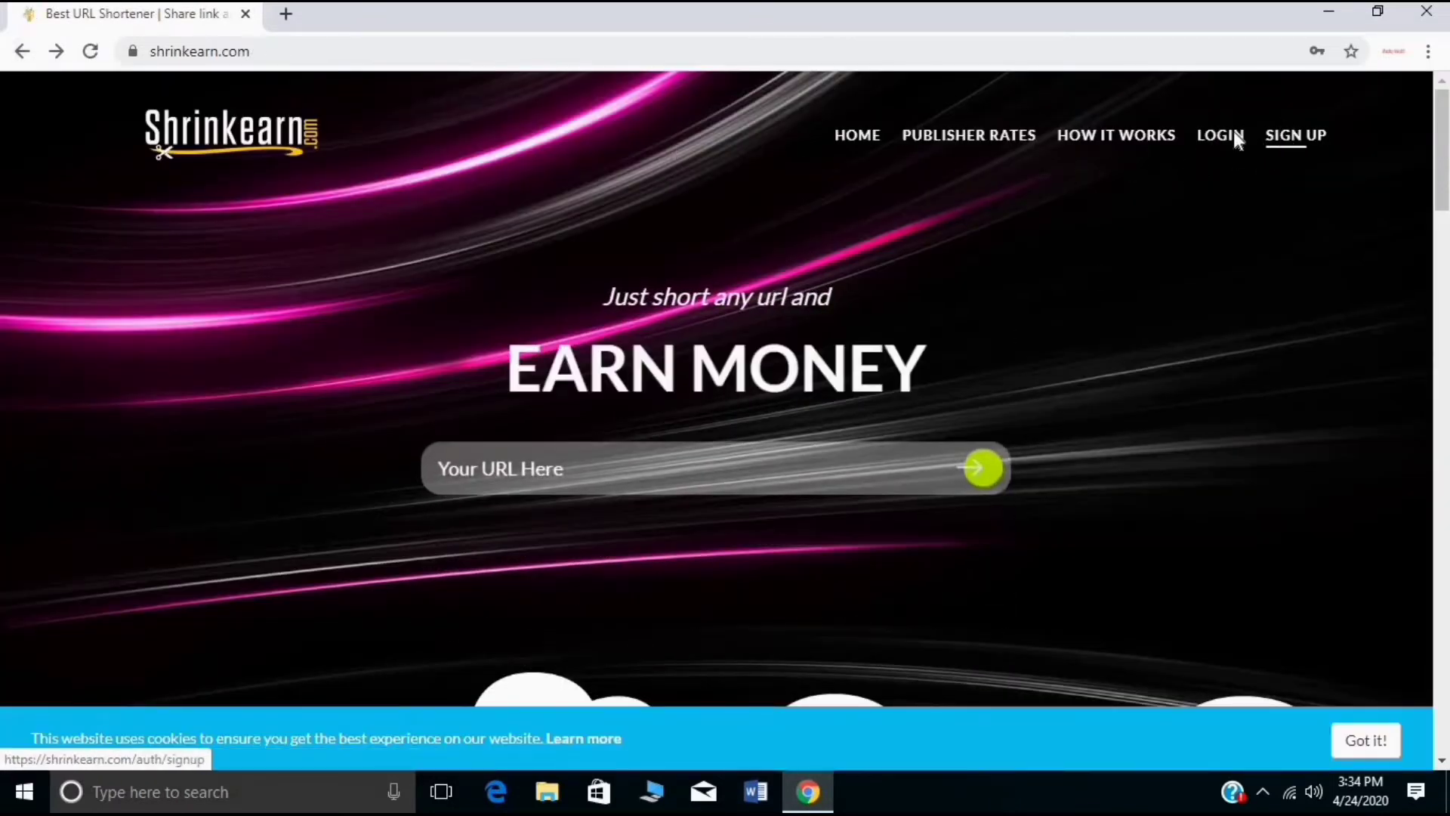
click(1234, 133)
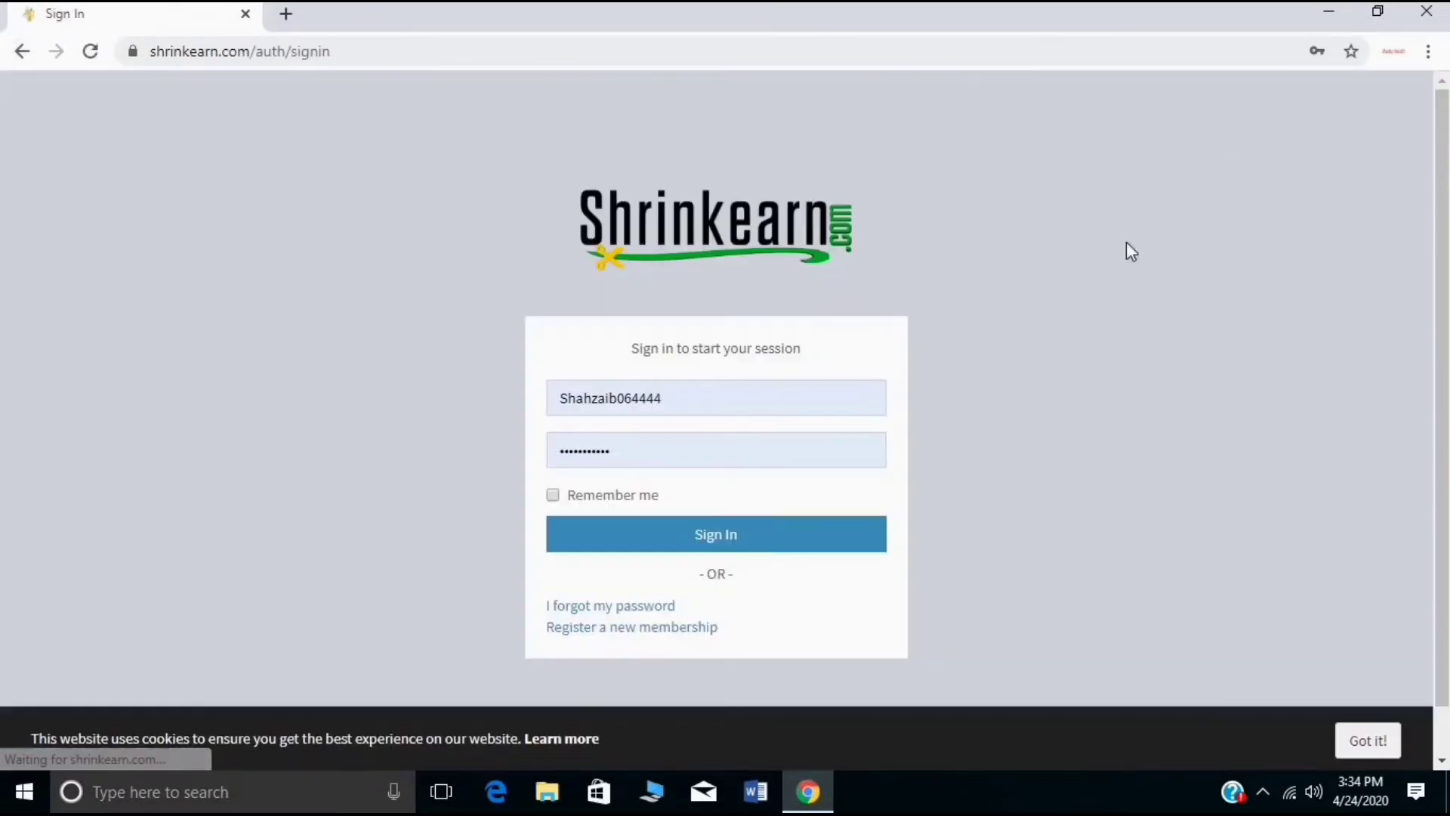
click(553, 496)
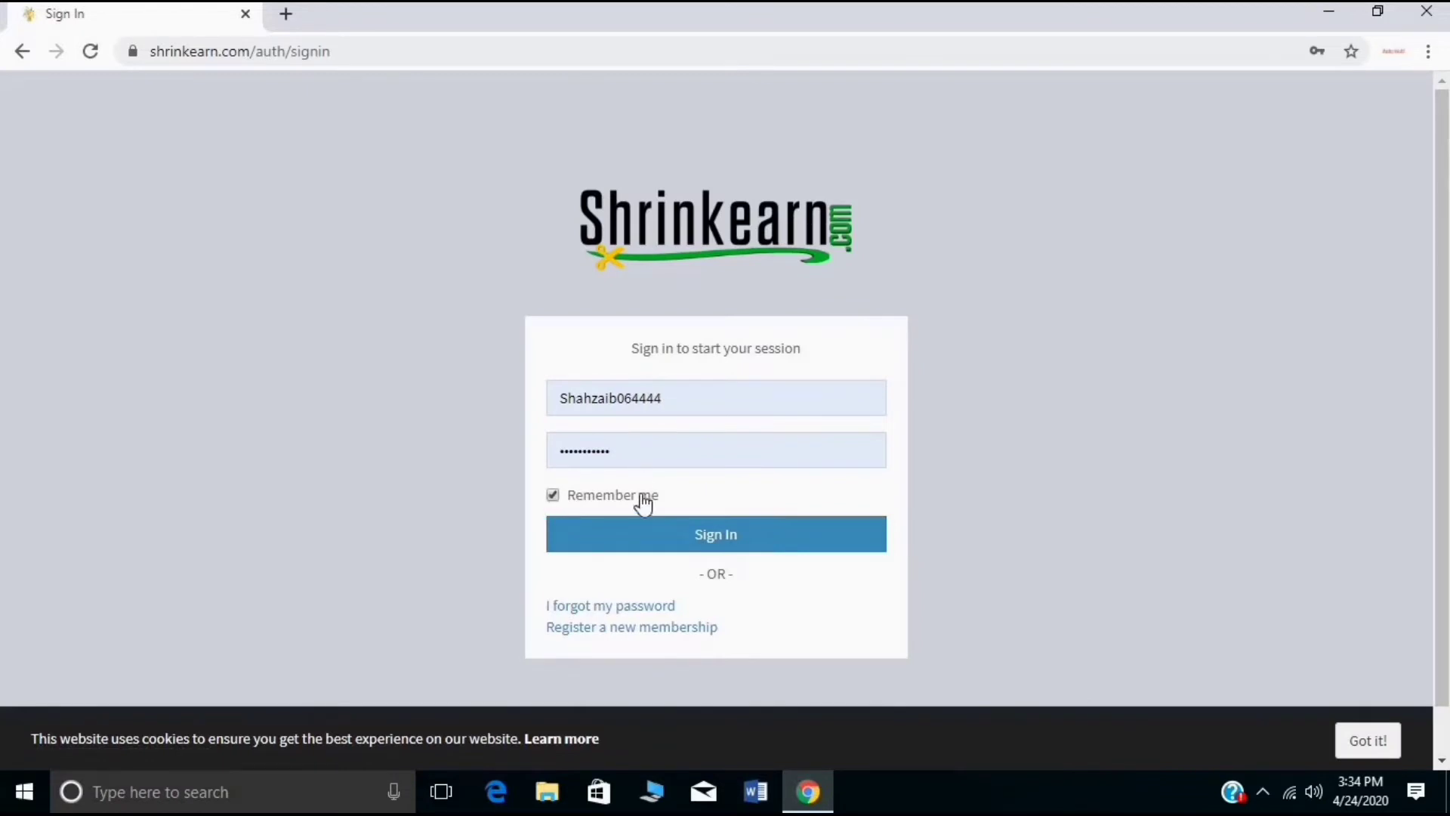
click(686, 546)
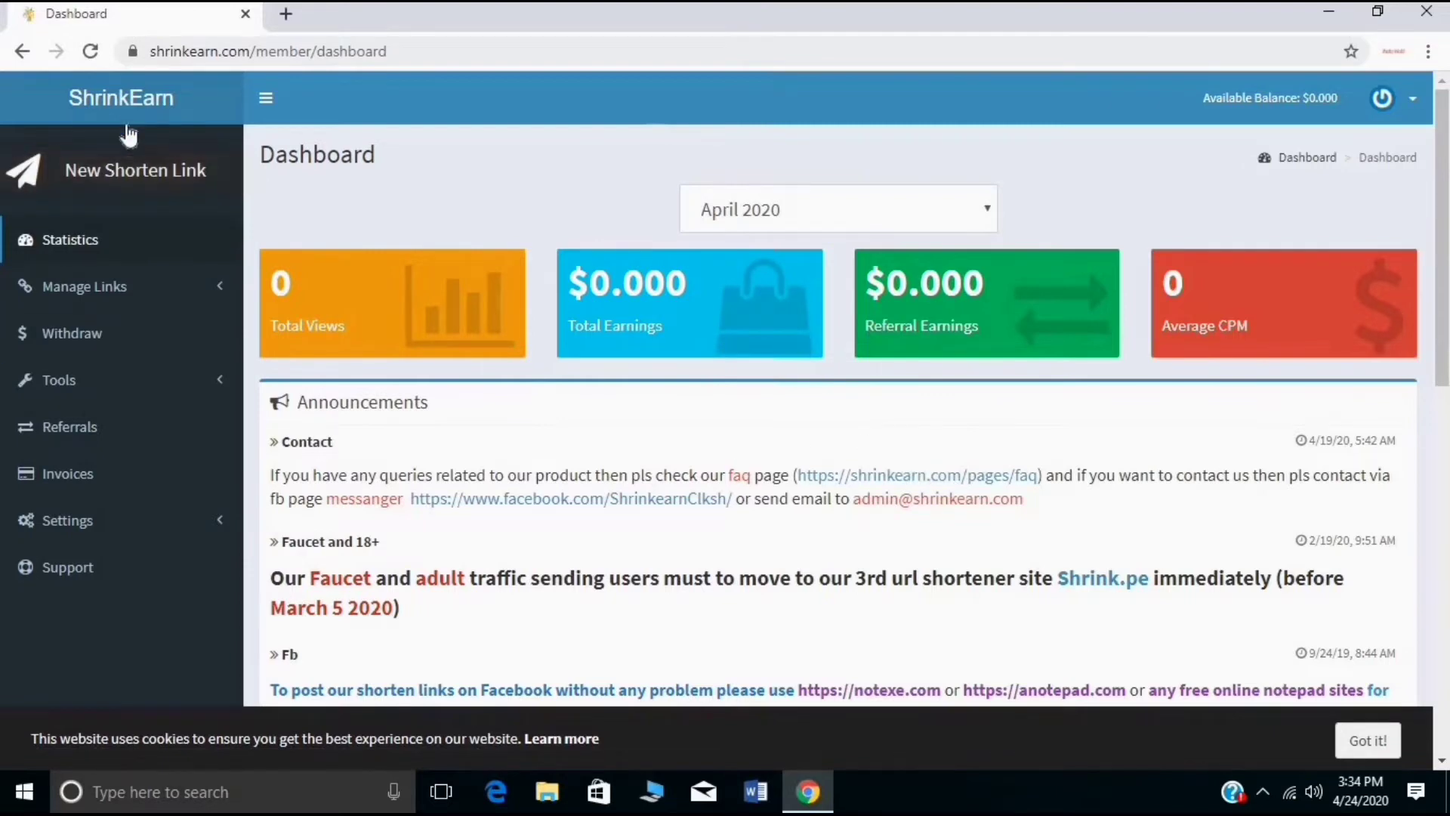
Create a new shortened link for google.com and copy the resulting short URL
click(115, 172)
click(321, 214)
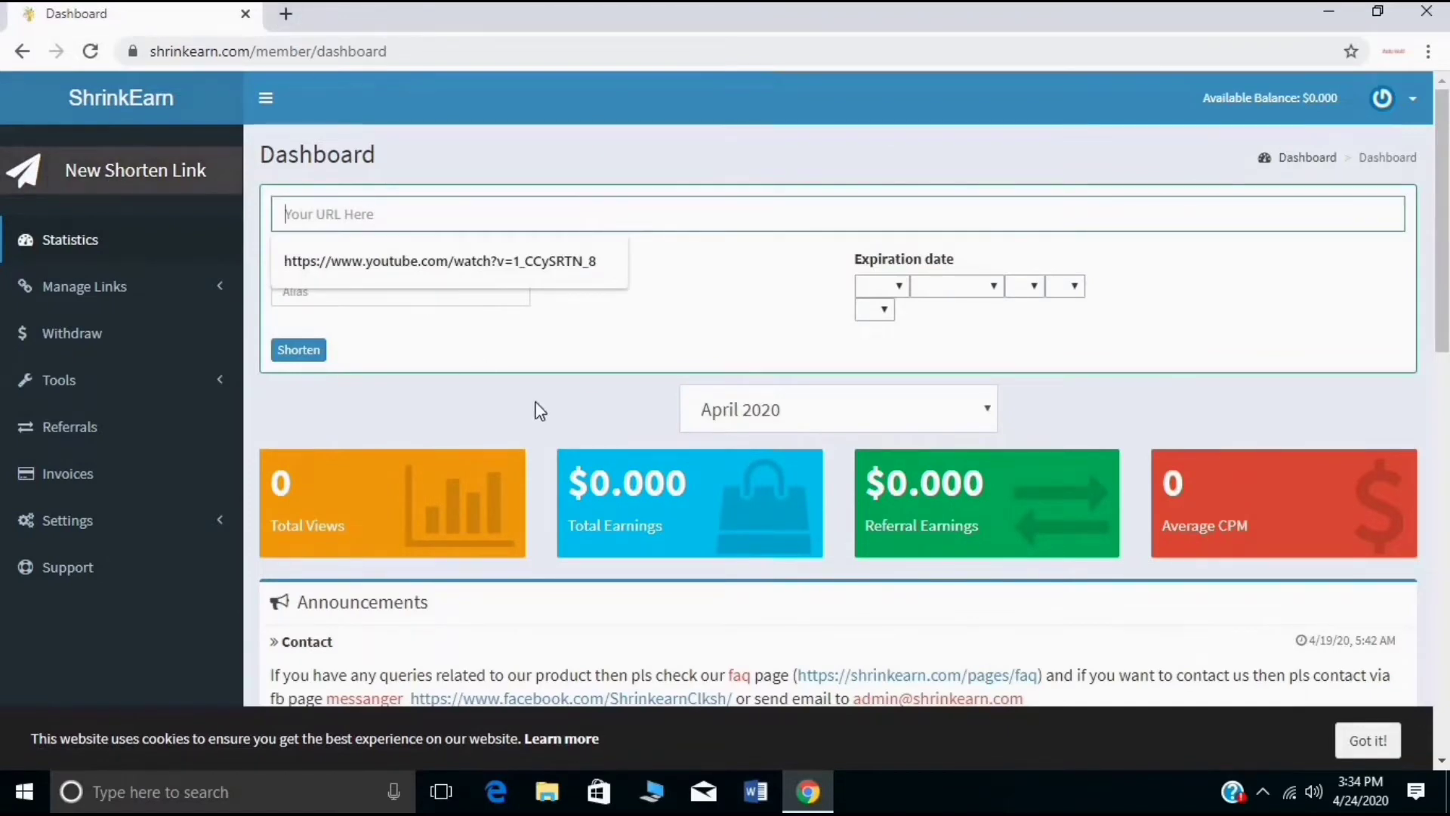
text(google.)
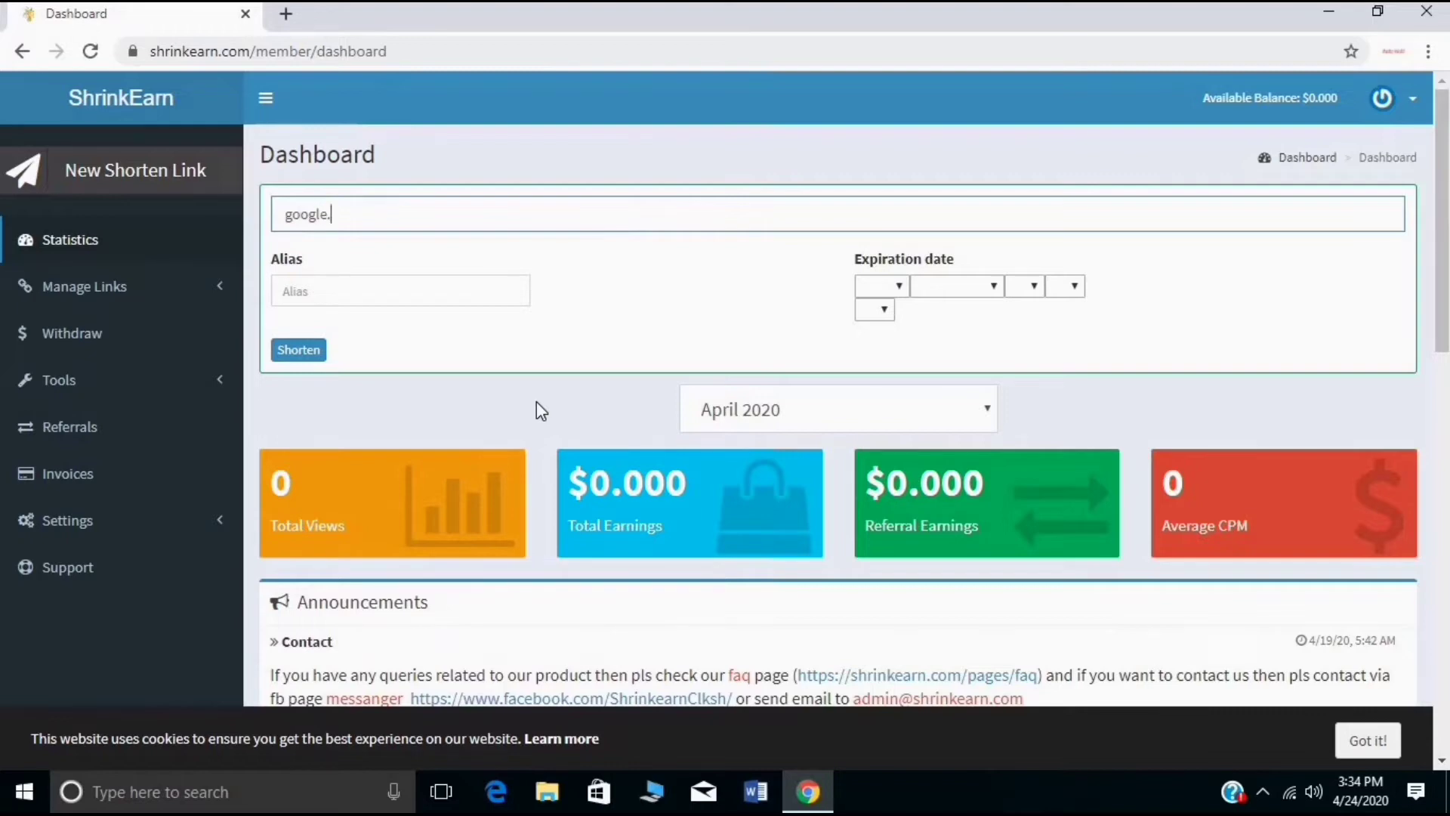
text(com)
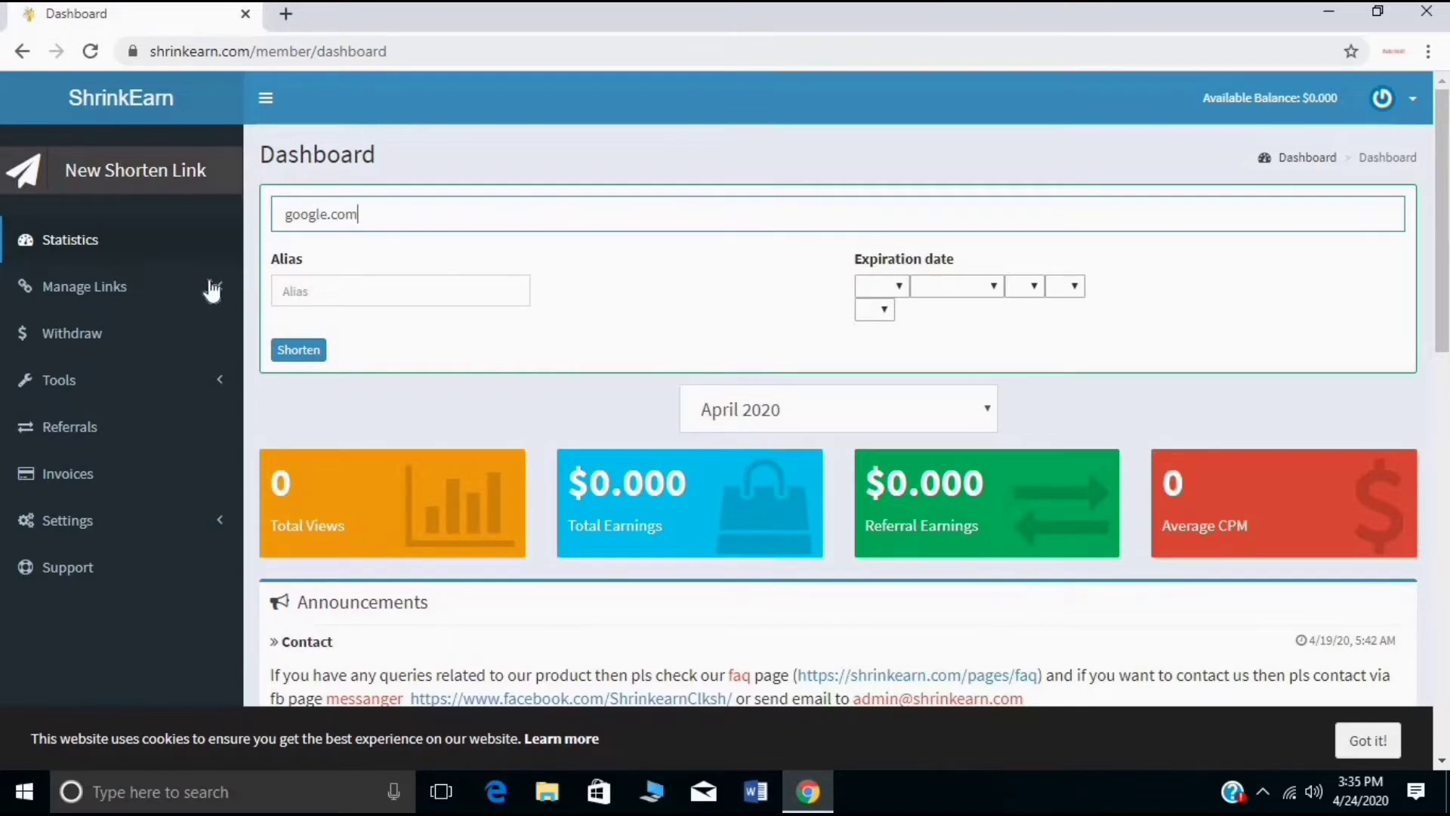
click(308, 352)
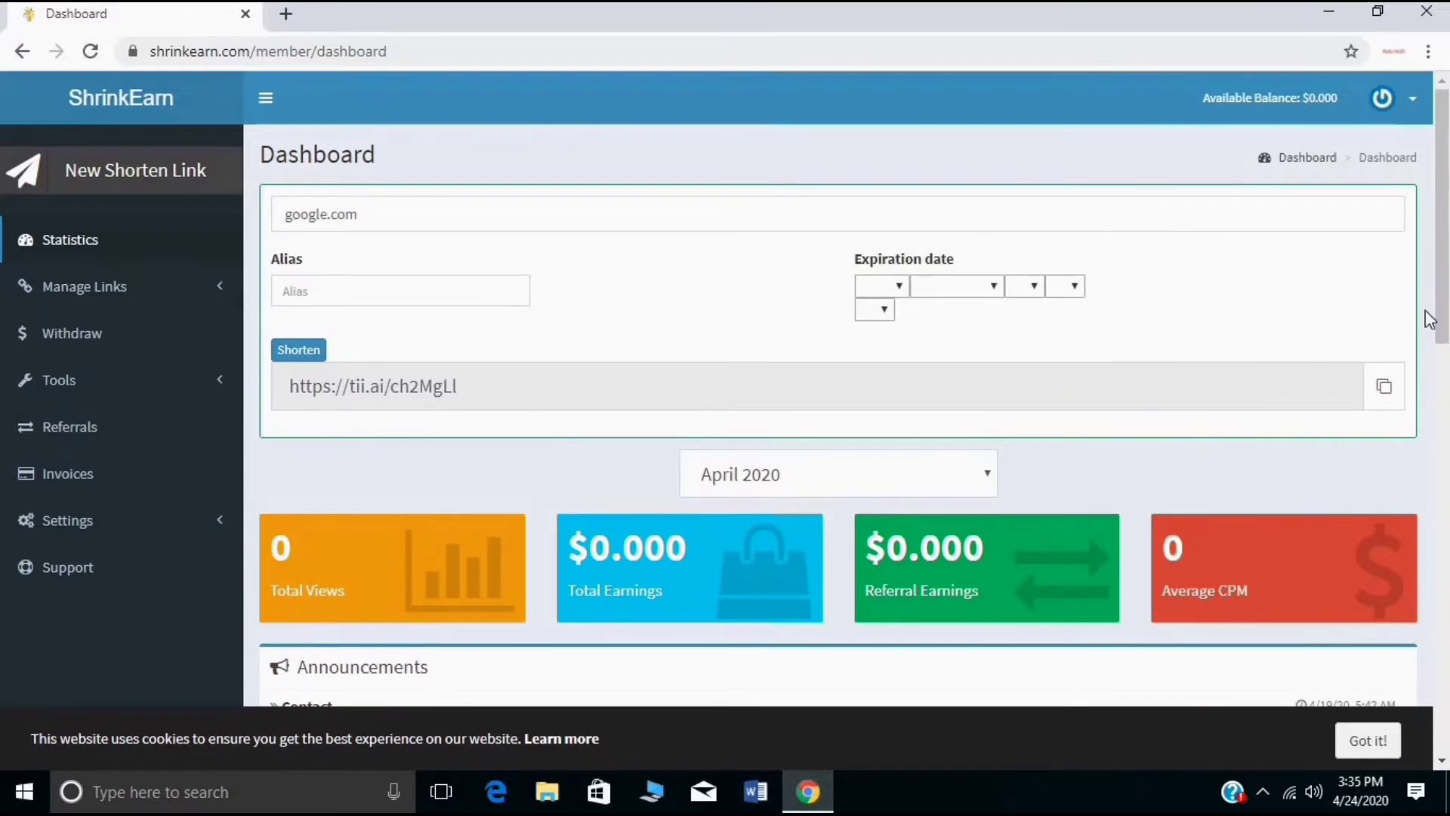
click(1391, 390)
Open the profile settings and go through the billing name, address, city and state fields without filling them in
click(81, 523)
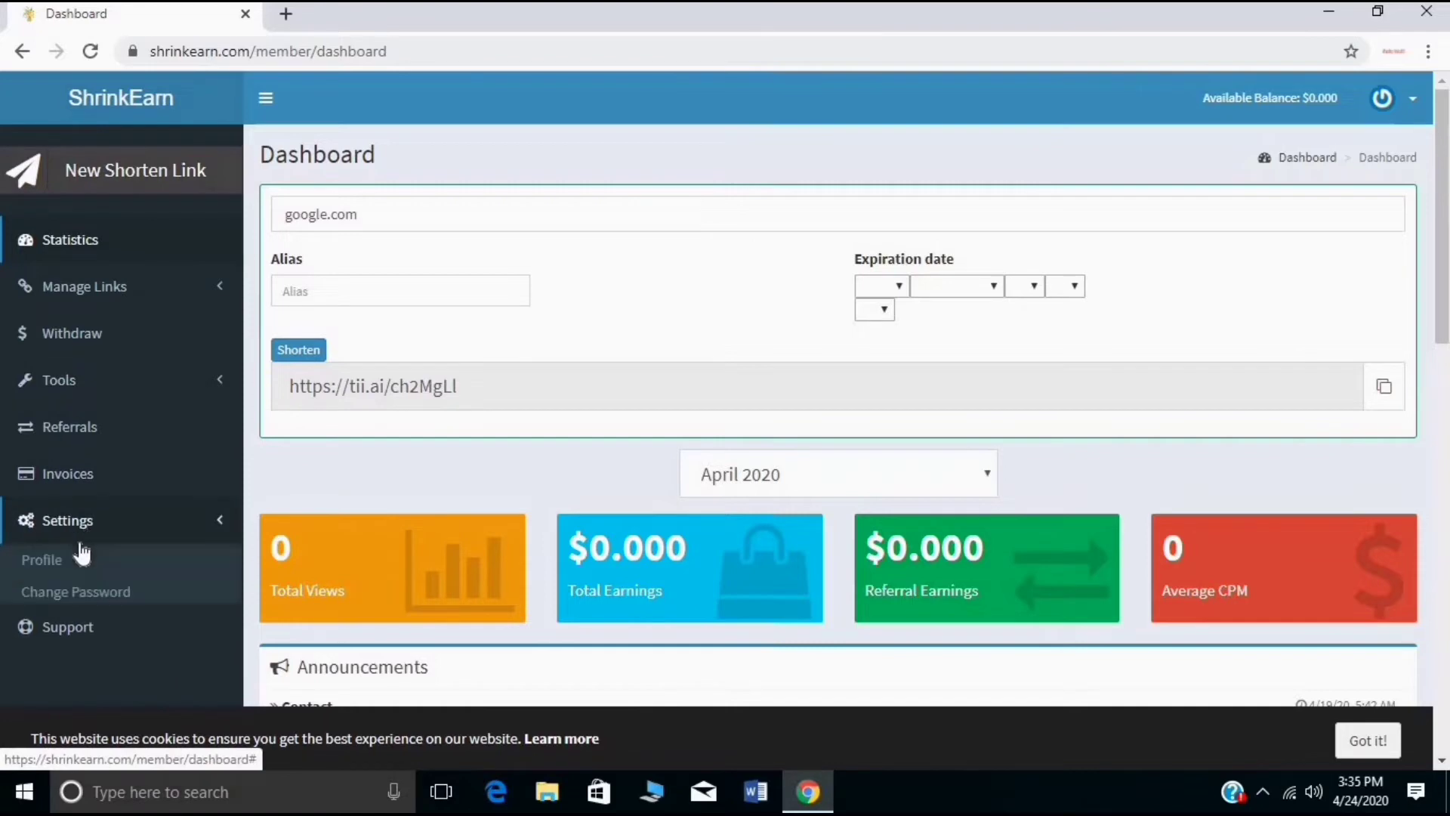
click(69, 563)
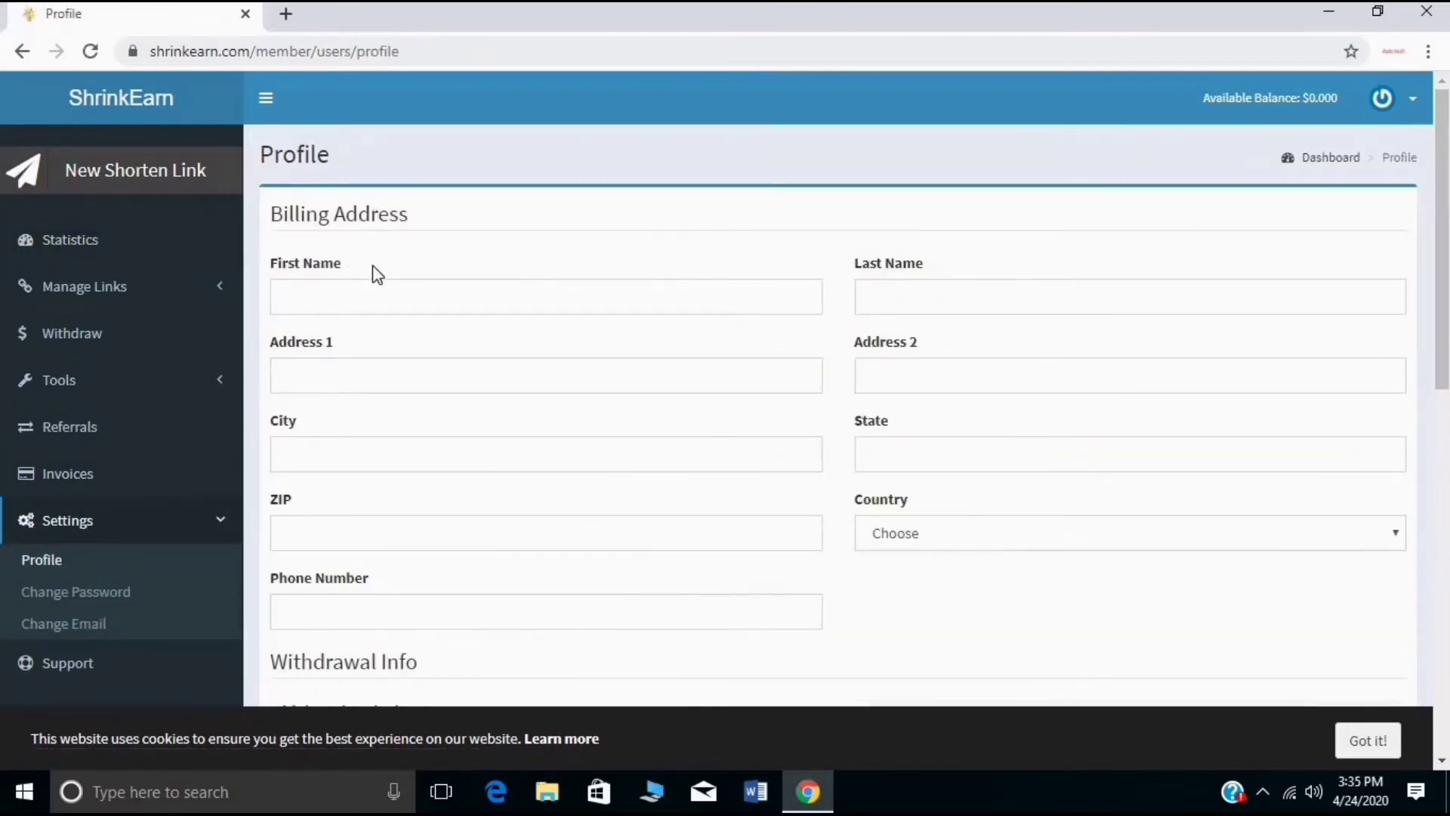
click(374, 295)
click(910, 305)
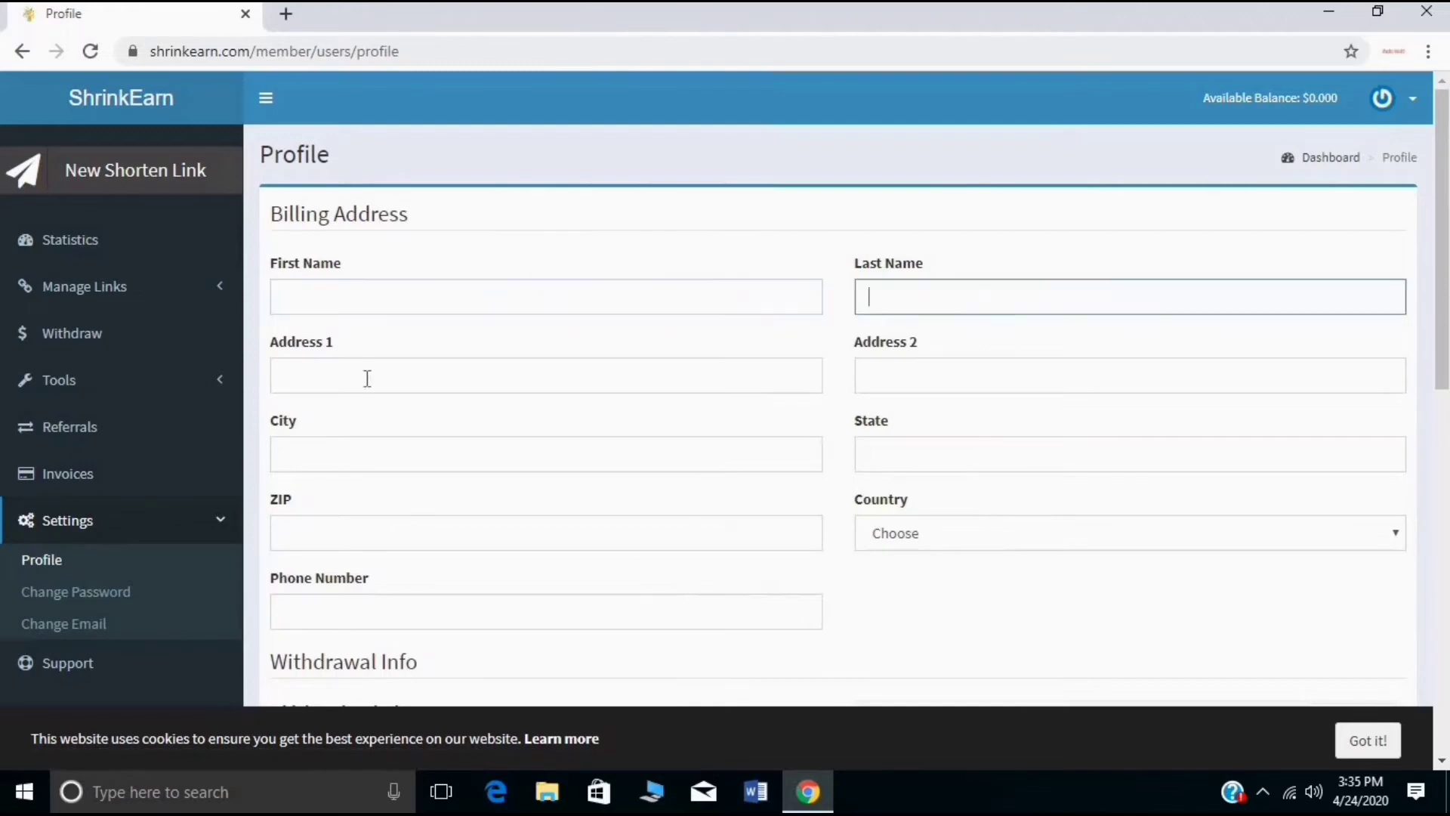
click(369, 368)
click(1024, 376)
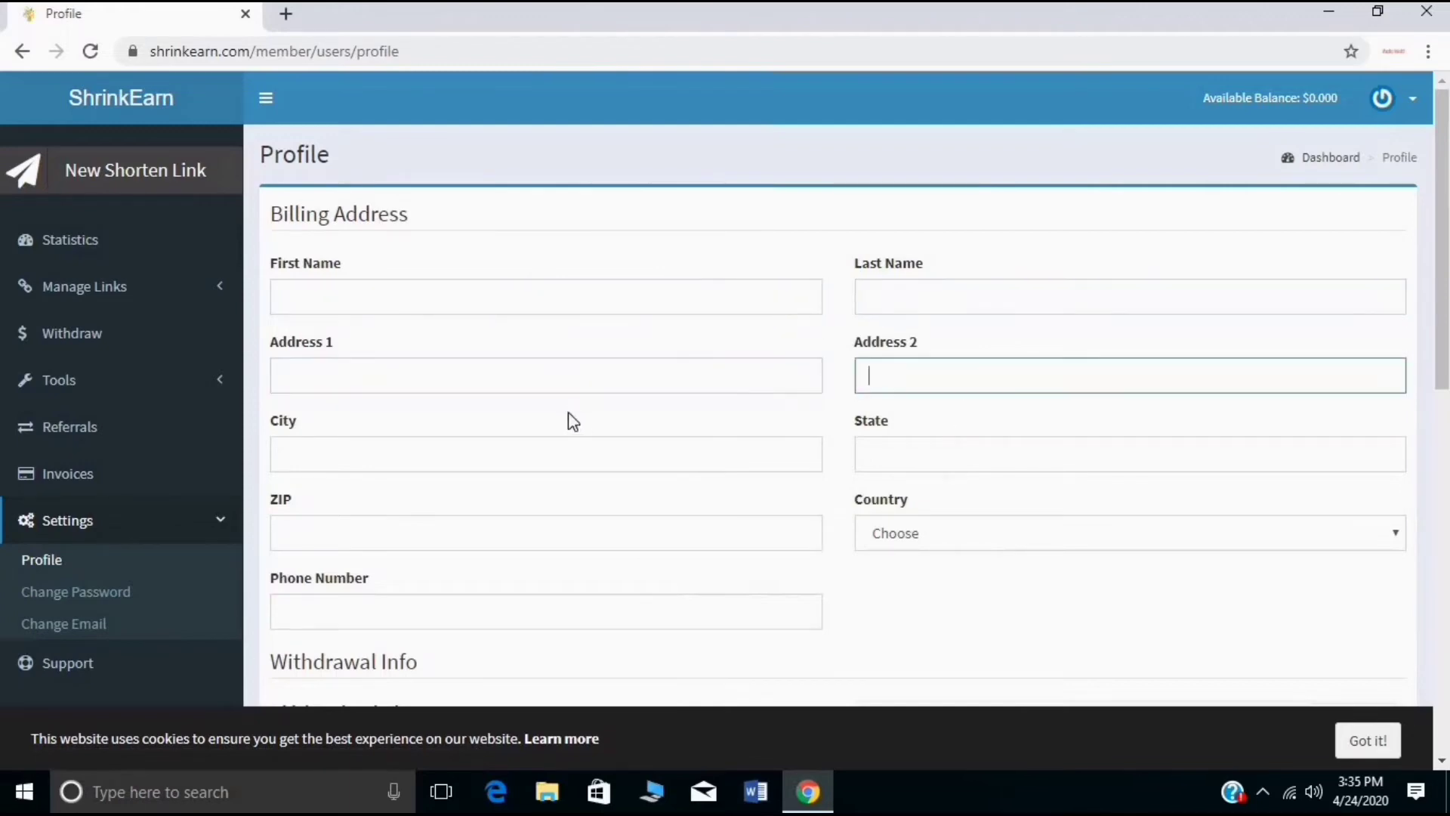
click(467, 471)
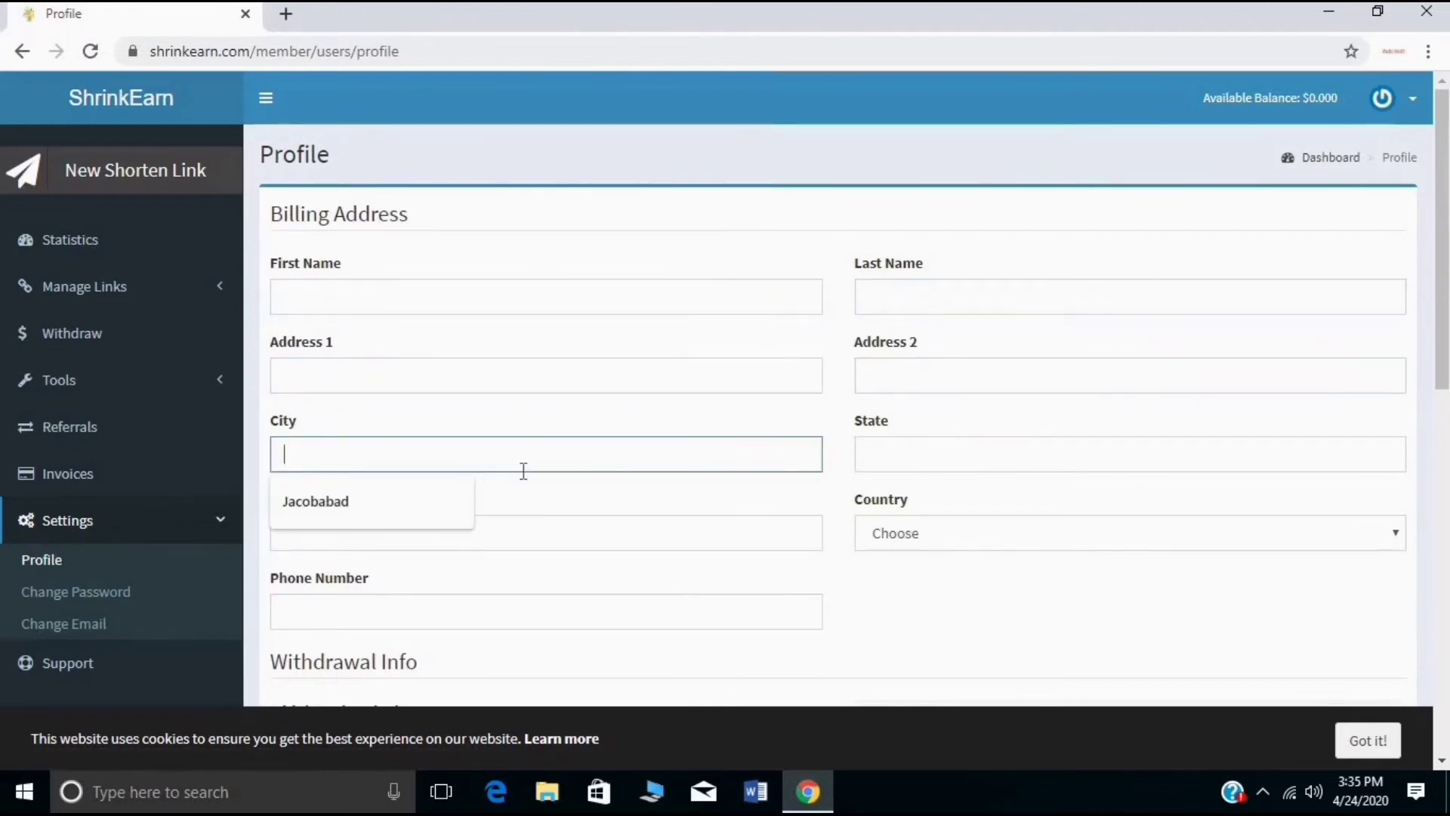
click(935, 458)
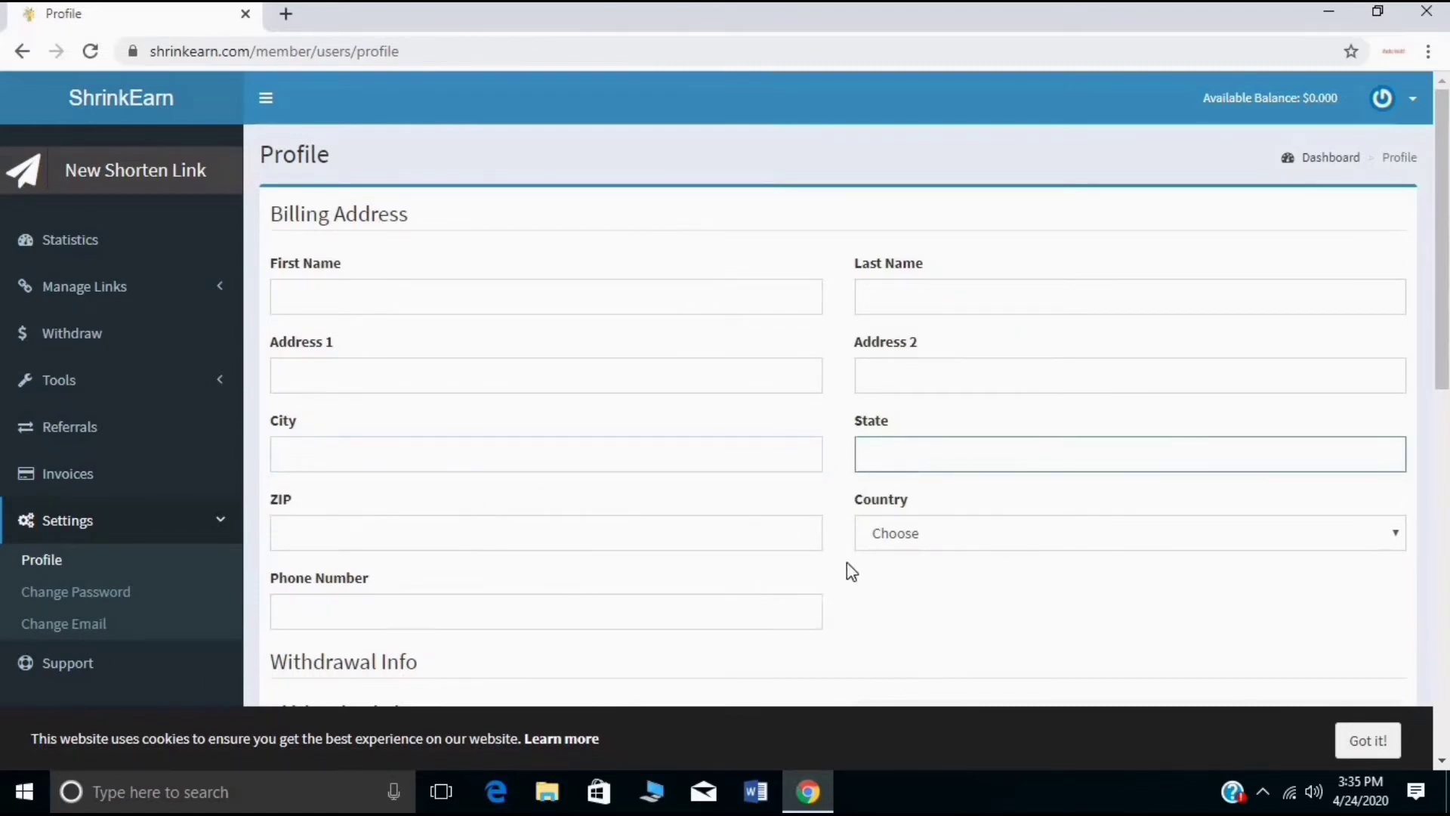
Browse the billing country options without choosing one, and go to the phone number field
click(874, 530)
scroll(1004, 411, down, 15)
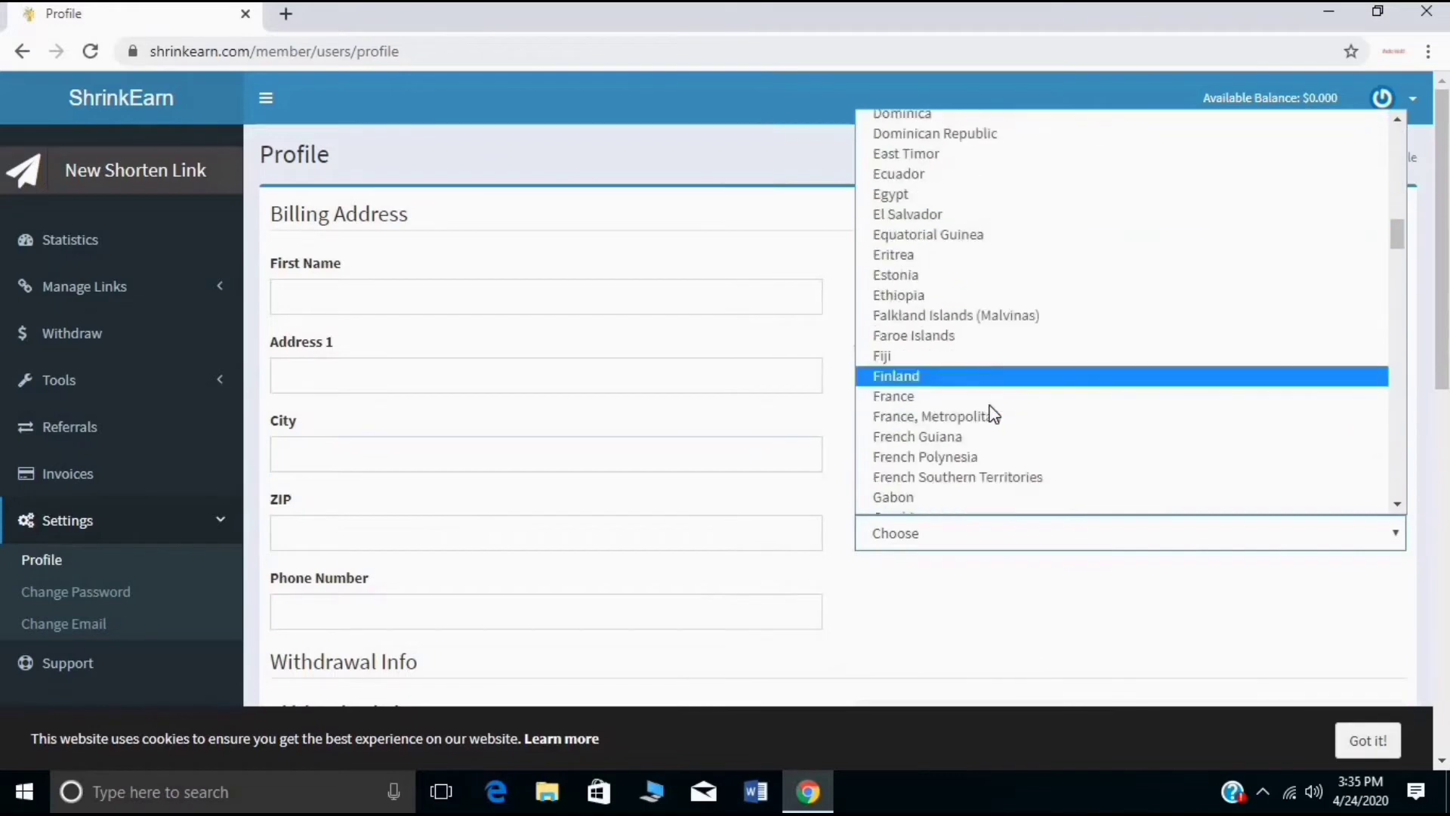
scroll(990, 406, down, 6)
scroll(989, 406, up, 8)
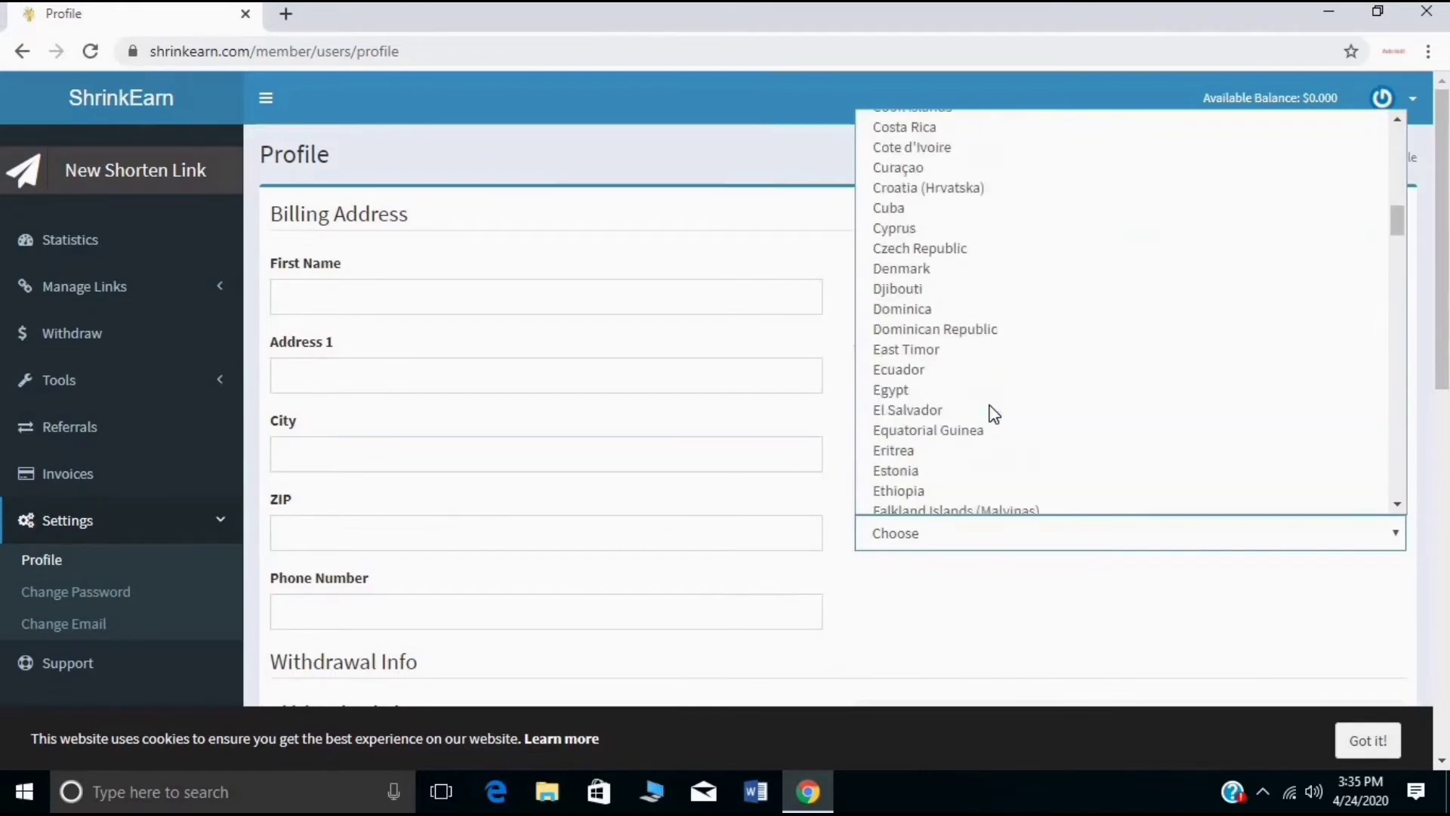
scroll(994, 414, up, 12)
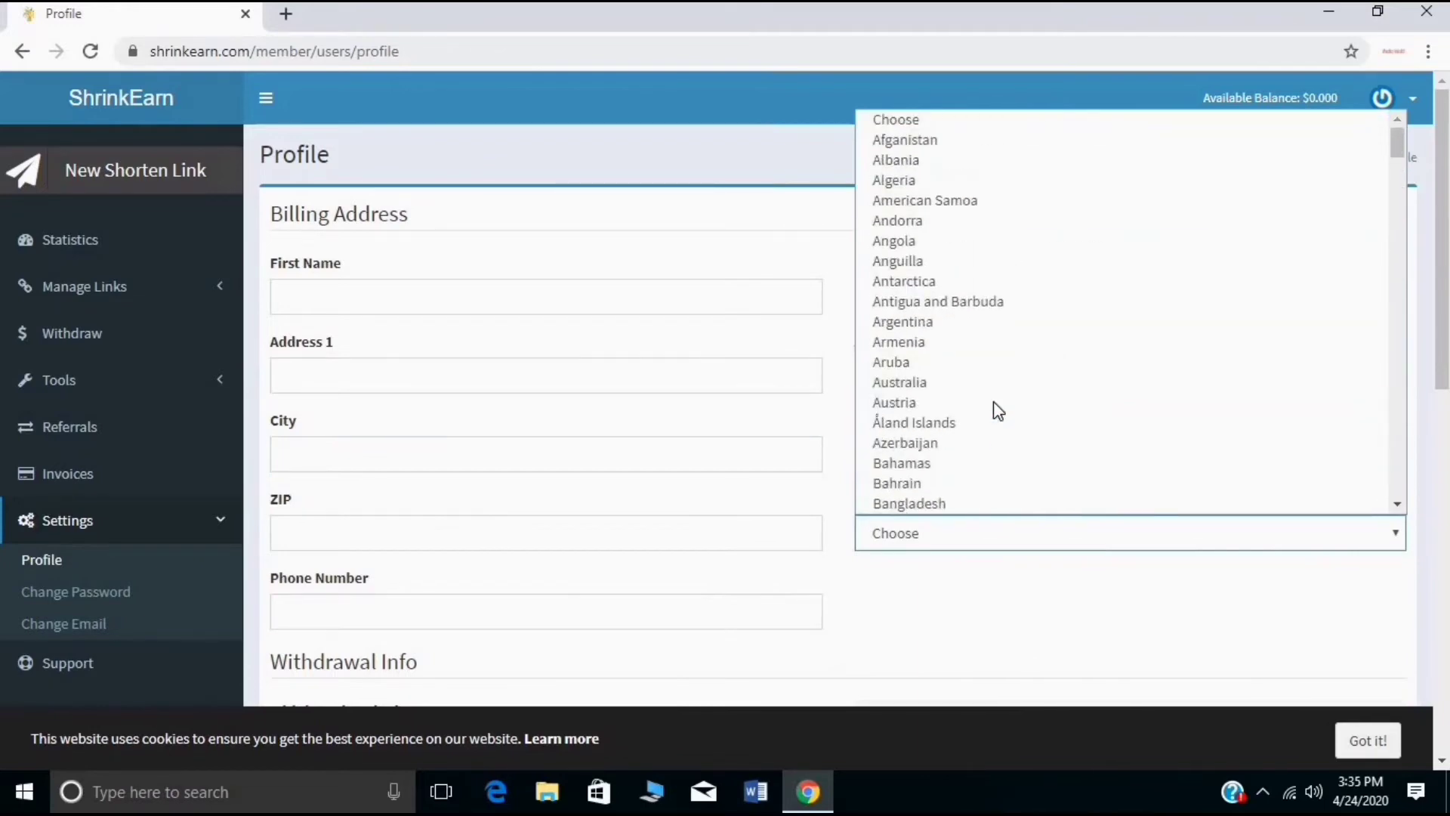
click(718, 615)
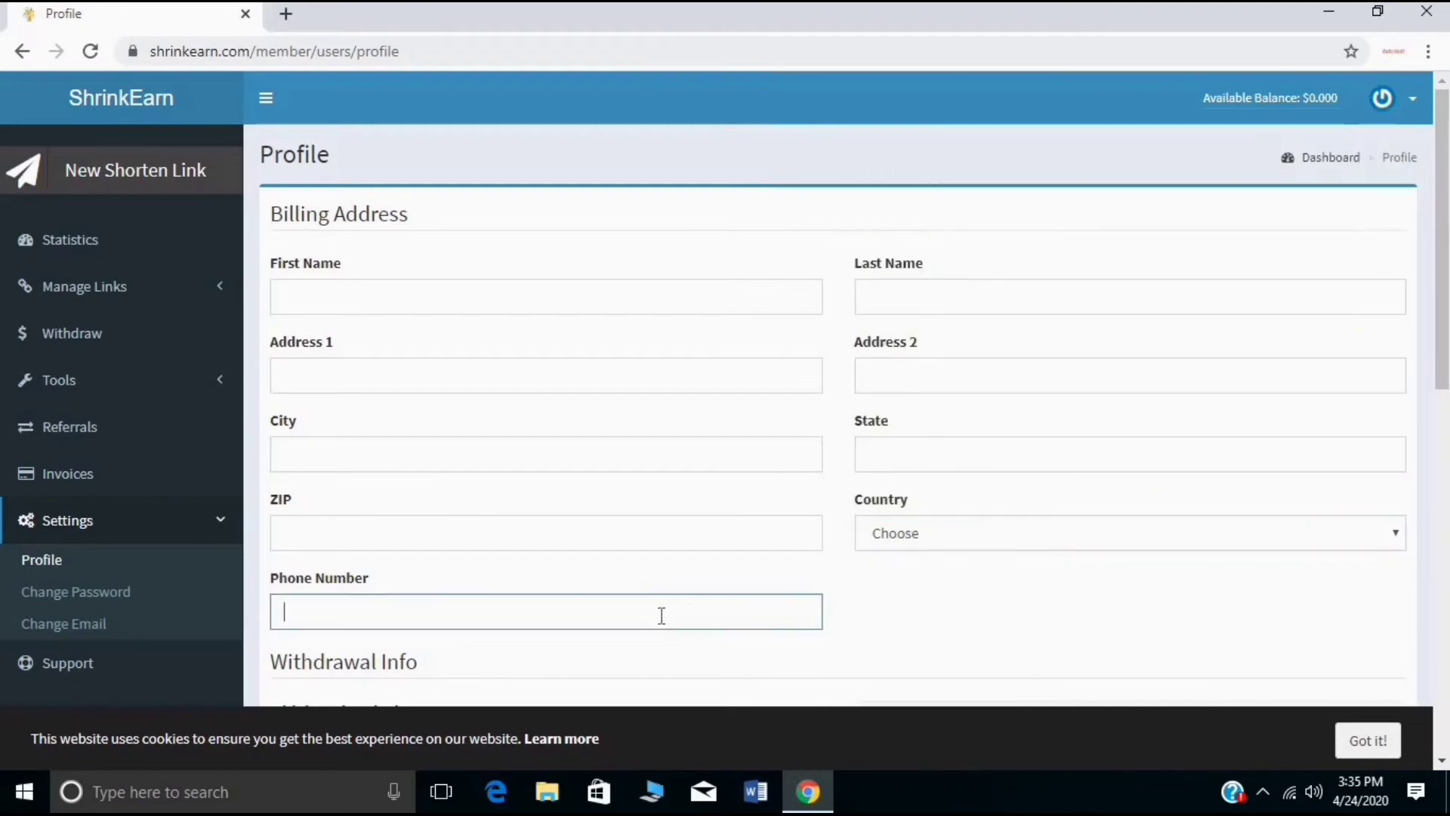
Review the available withdrawal methods, their minimum amounts and the withdrawal account field
scroll(615, 577, down, 4)
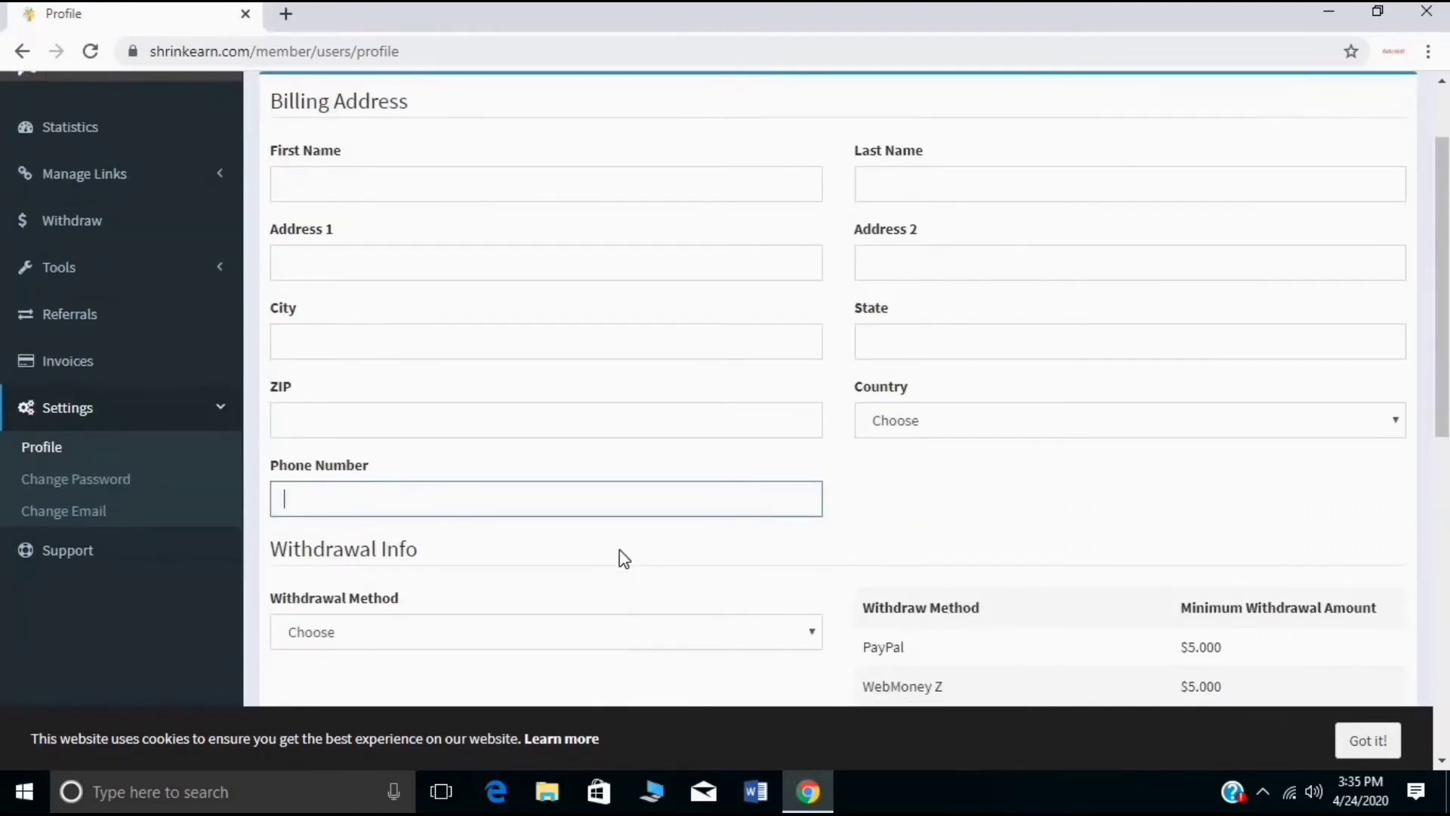
click(583, 432)
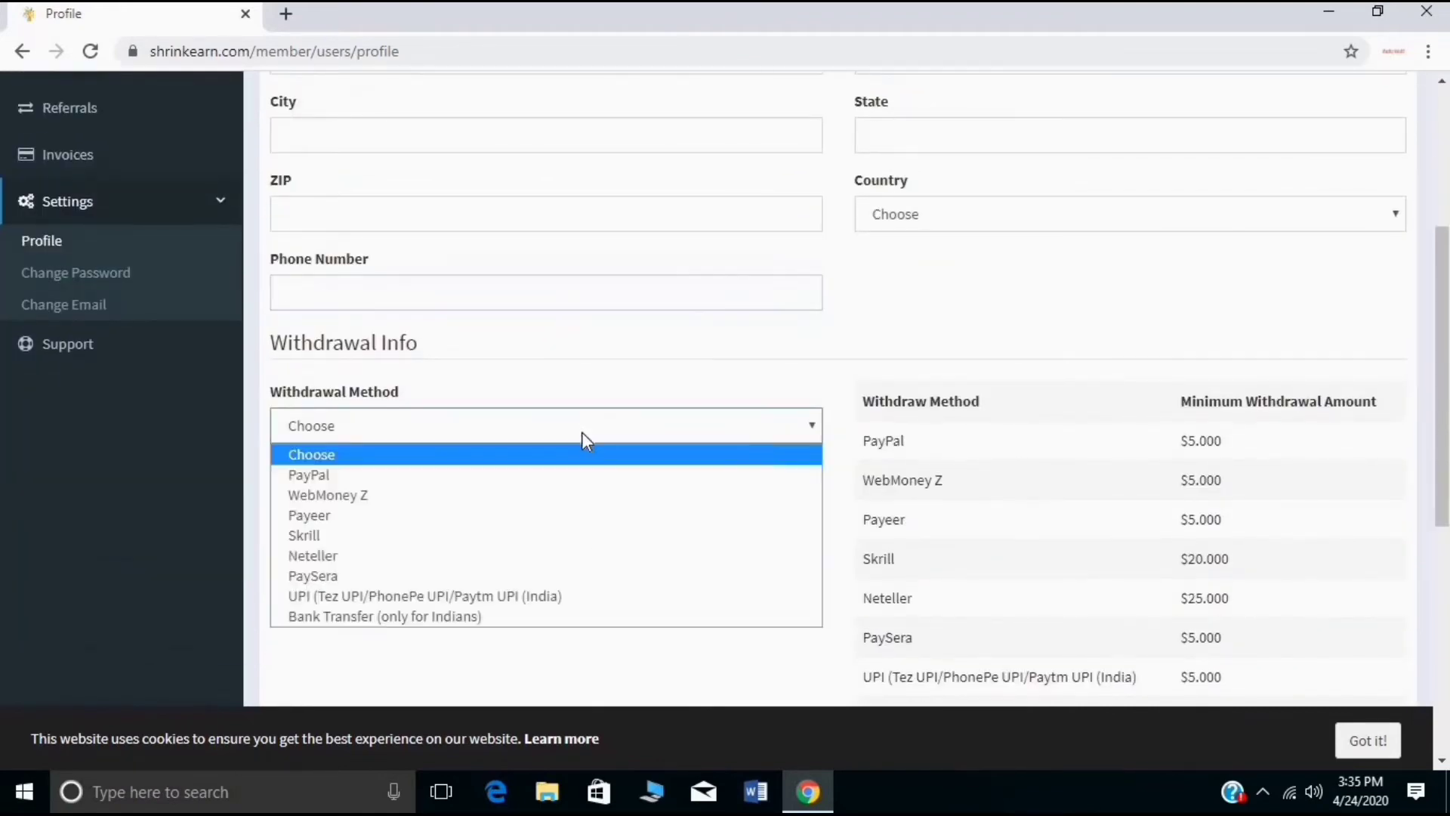
click(722, 733)
scroll(906, 492, down, 5)
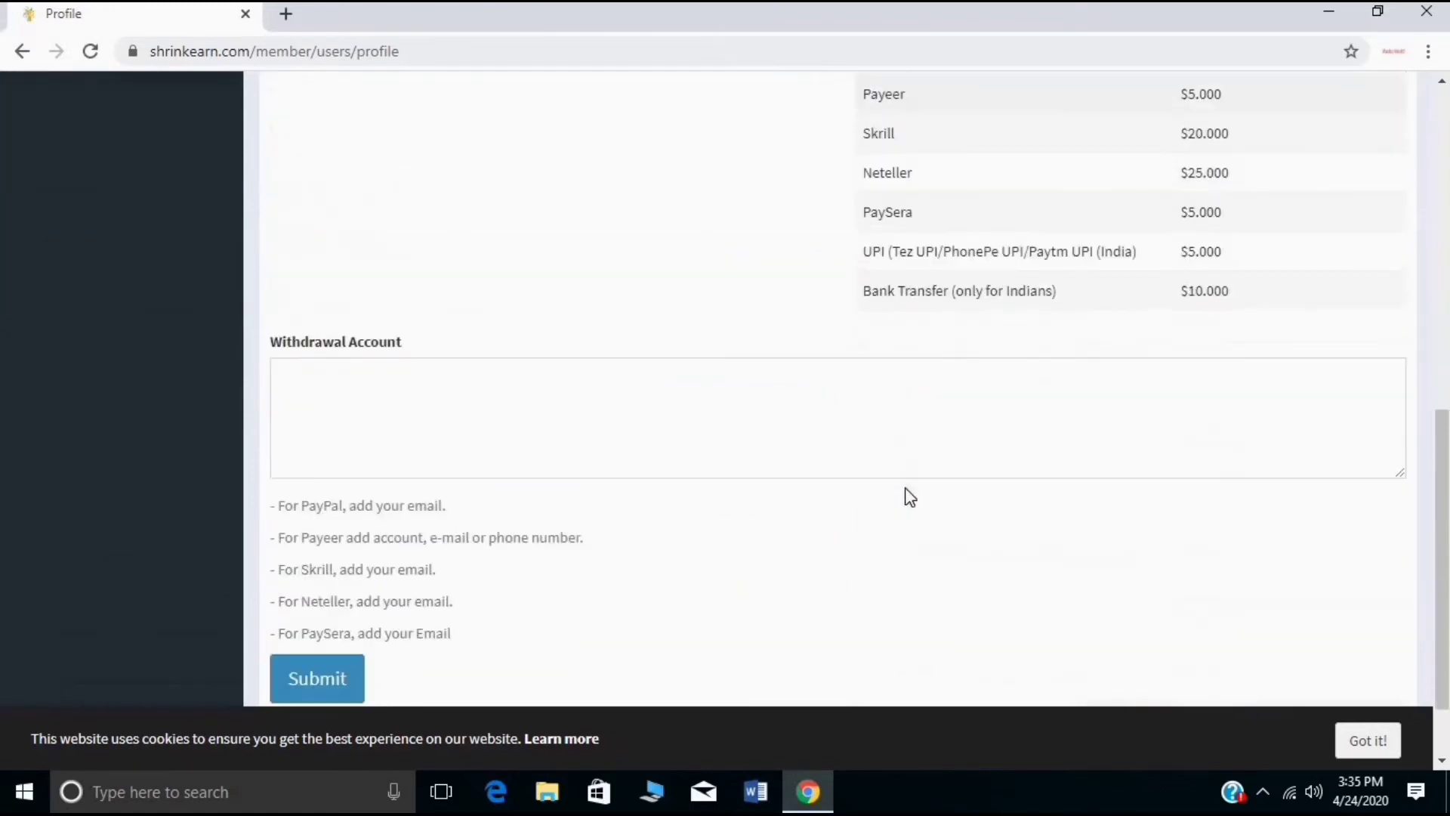
click(519, 450)
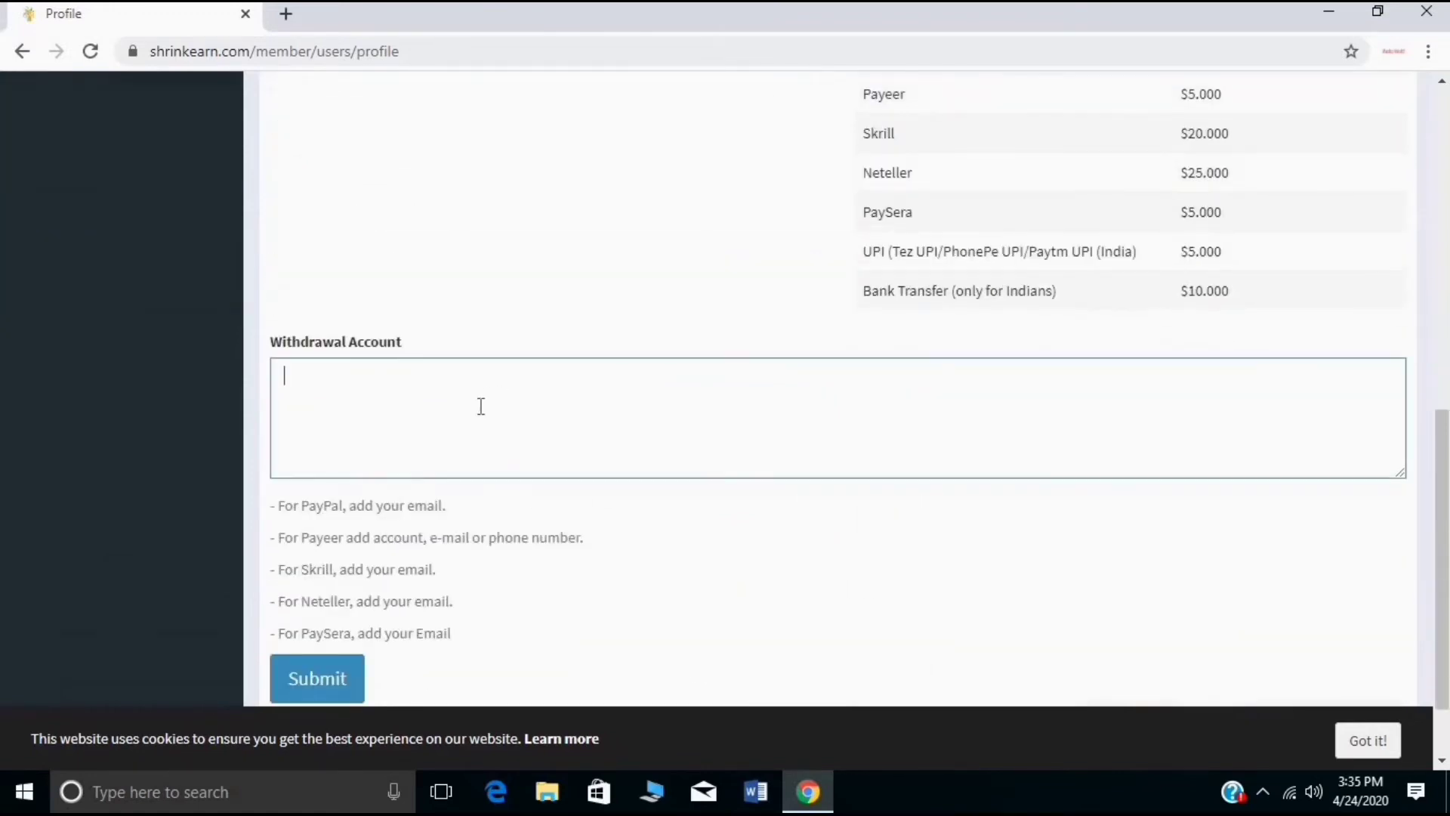
scroll(489, 408, up, 3)
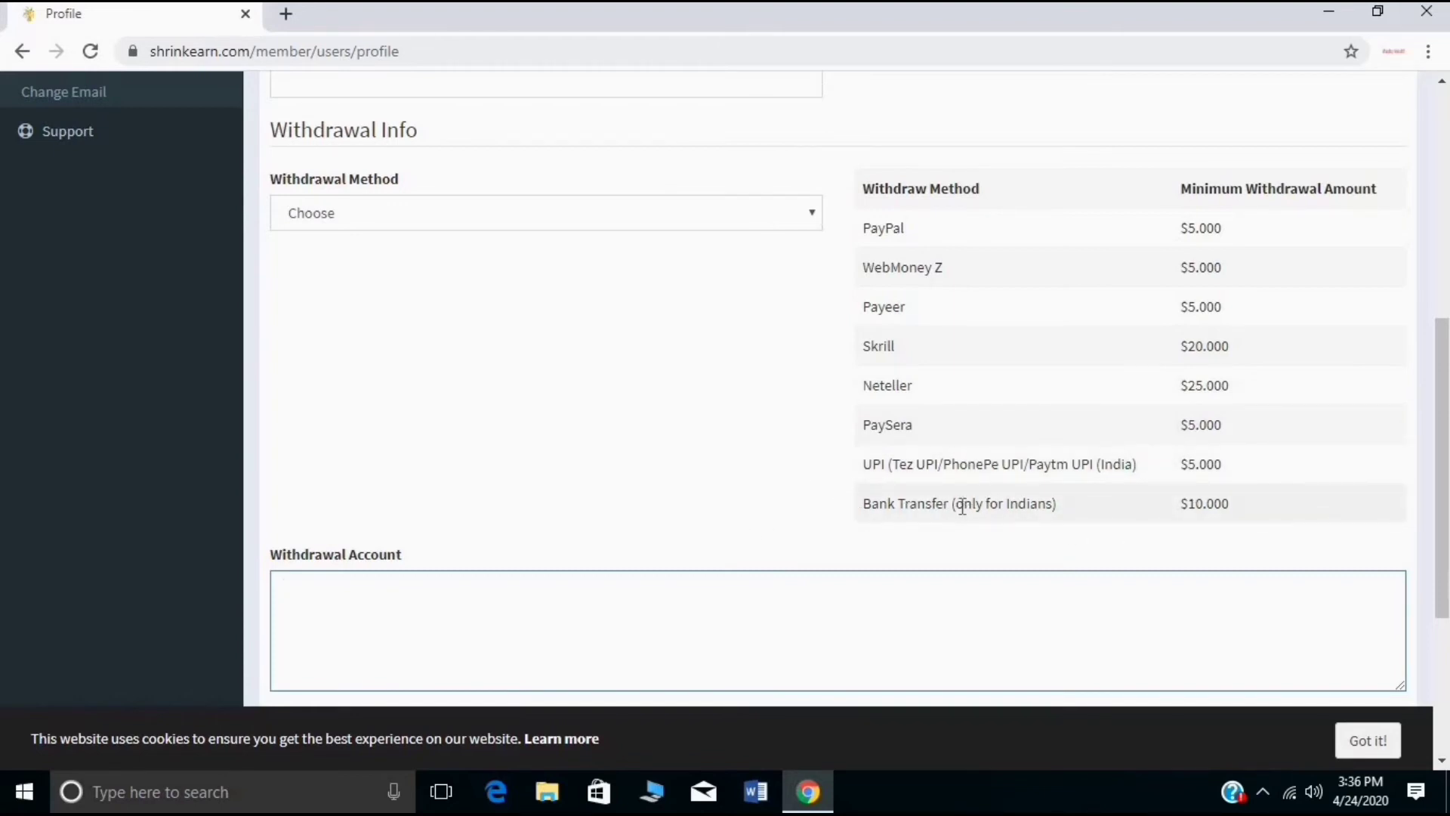
Highlight the eligibility note beside Bank Transfer in the withdrawal methods table, then clear the selection
drag(962, 507, 1048, 506)
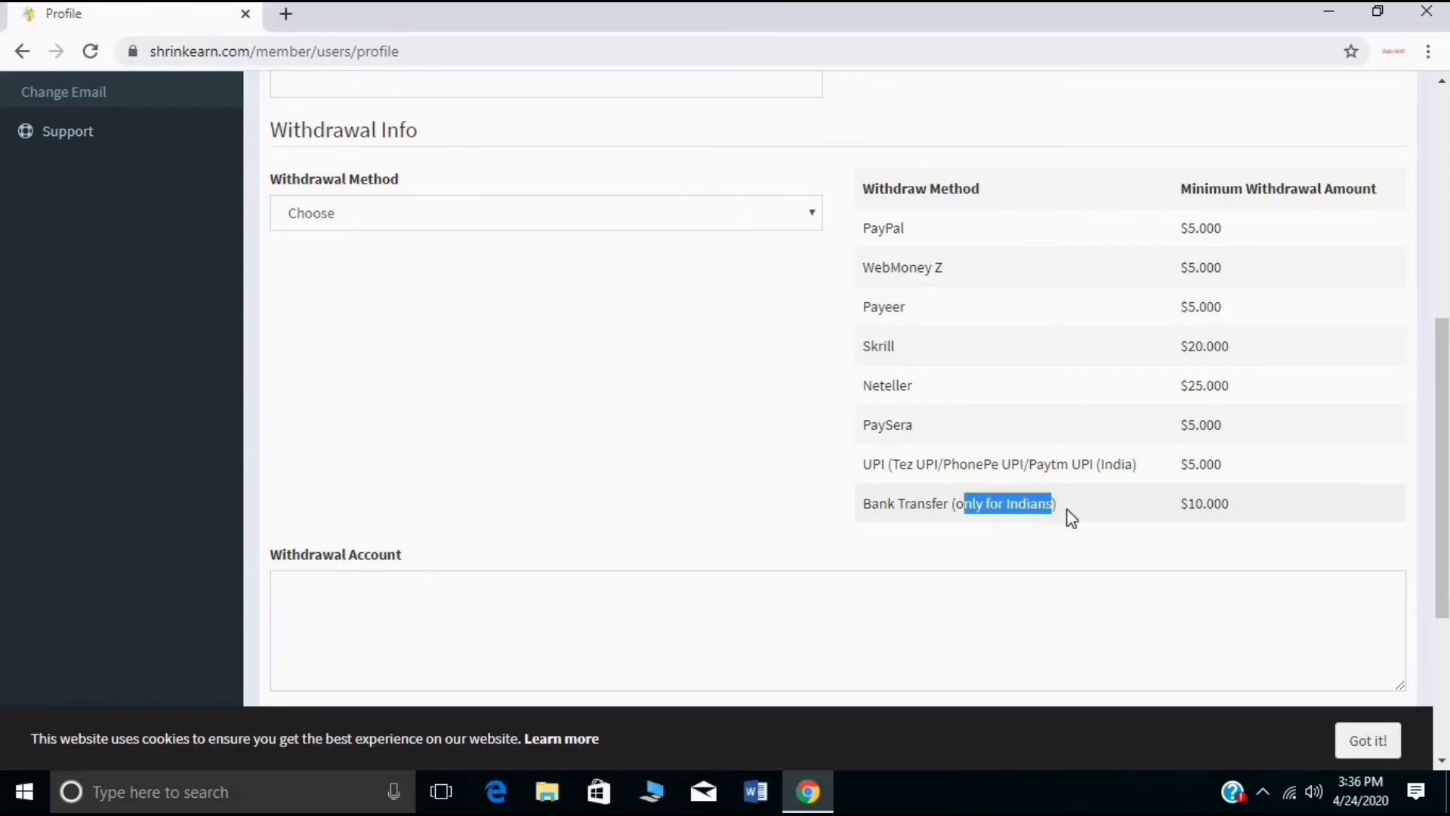
click(1083, 524)
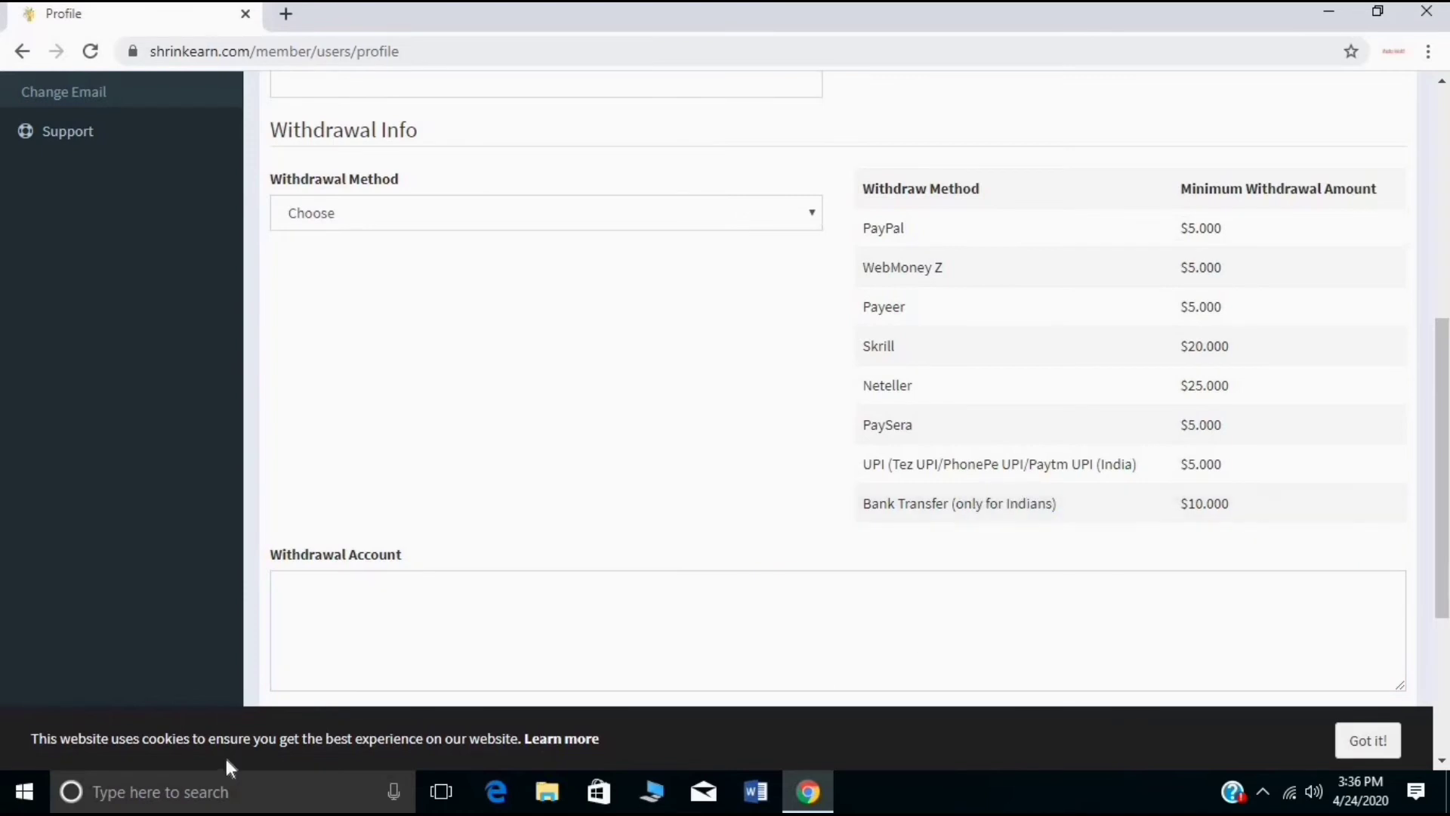
Open the account statistics page and look through its announcements and the daily statistics chart
scroll(227, 733, up, 7)
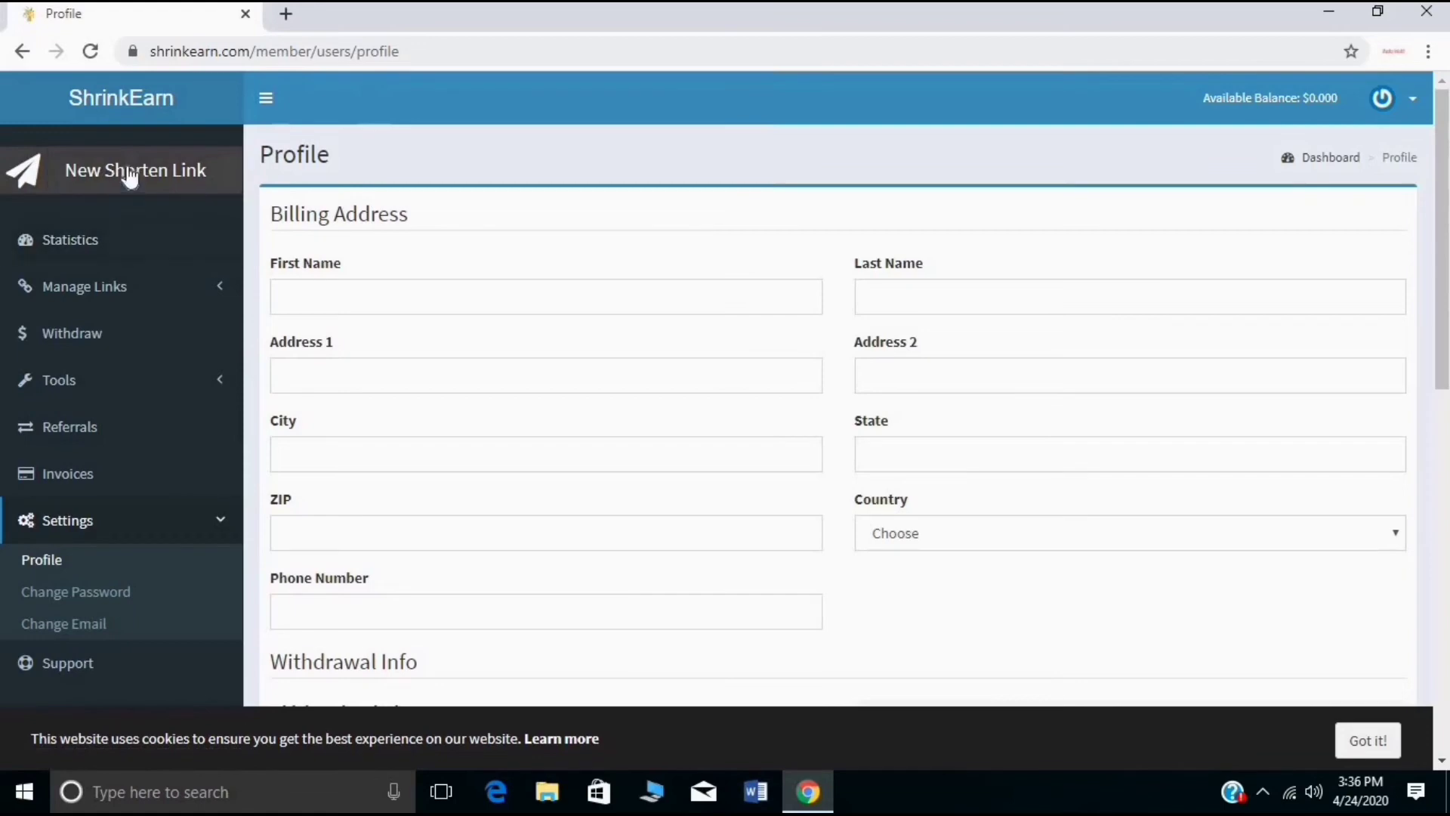
click(128, 237)
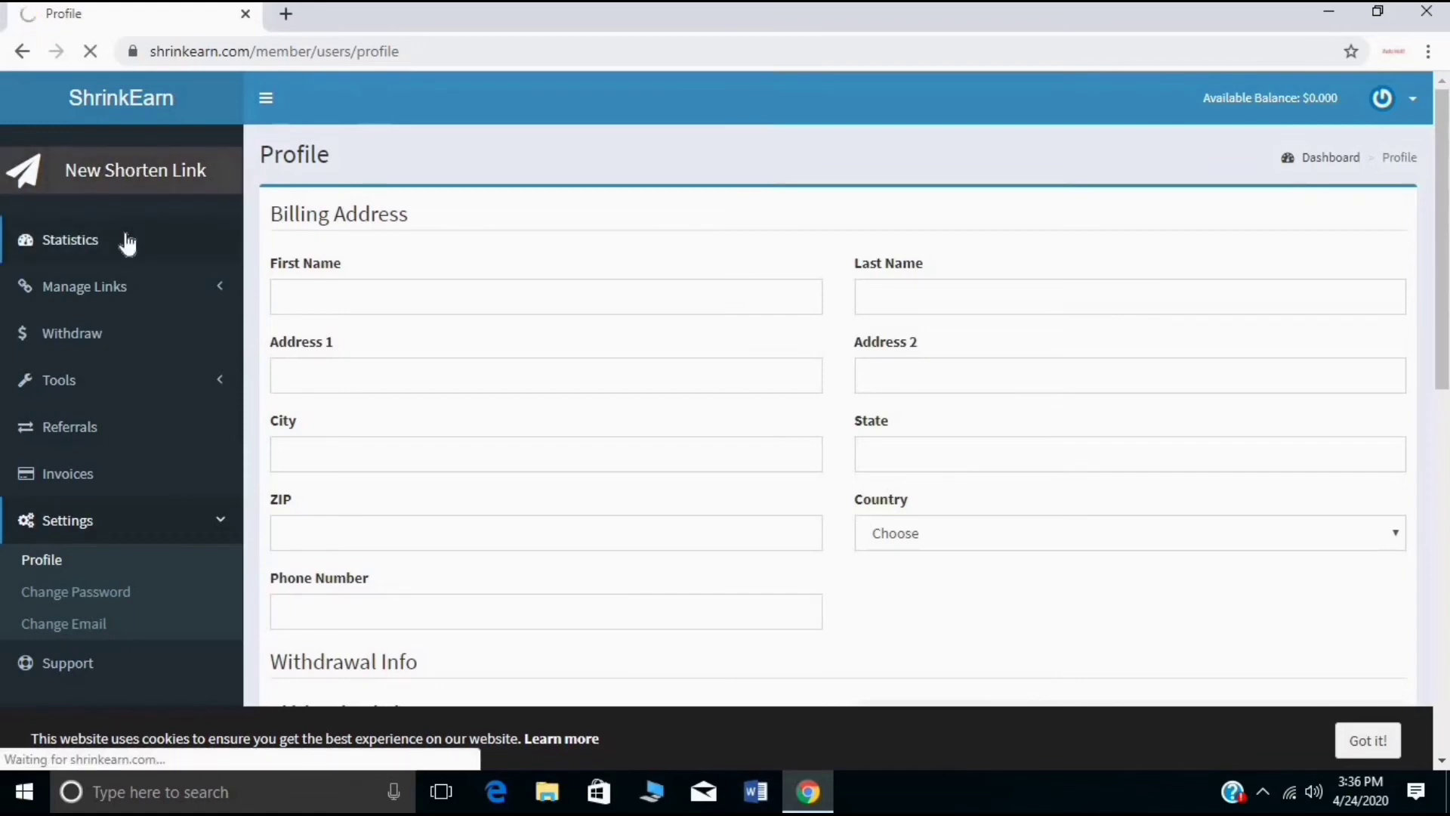
scroll(568, 460, down, 5)
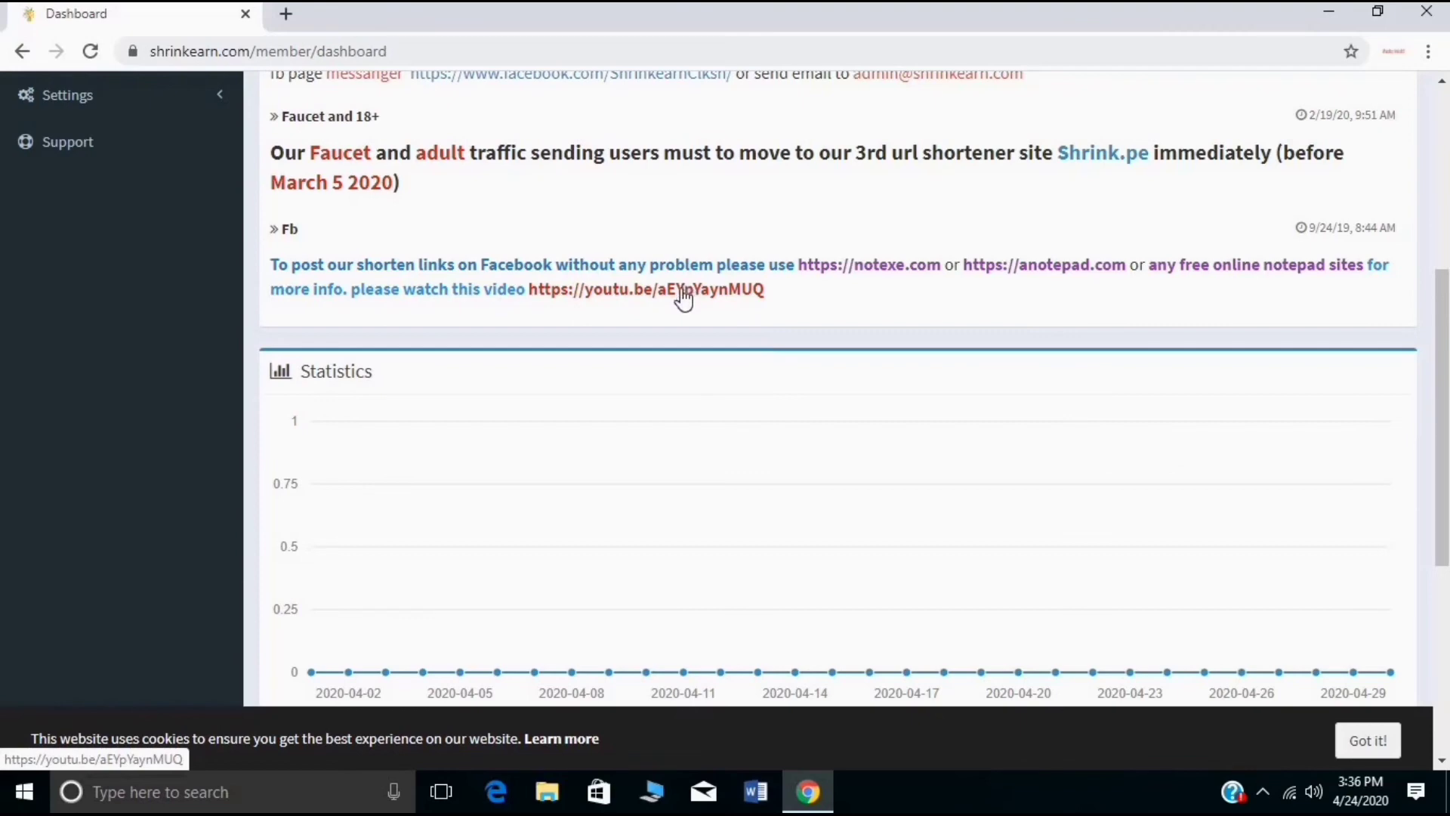
scroll(685, 295, down, 5)
scroll(682, 299, up, 8)
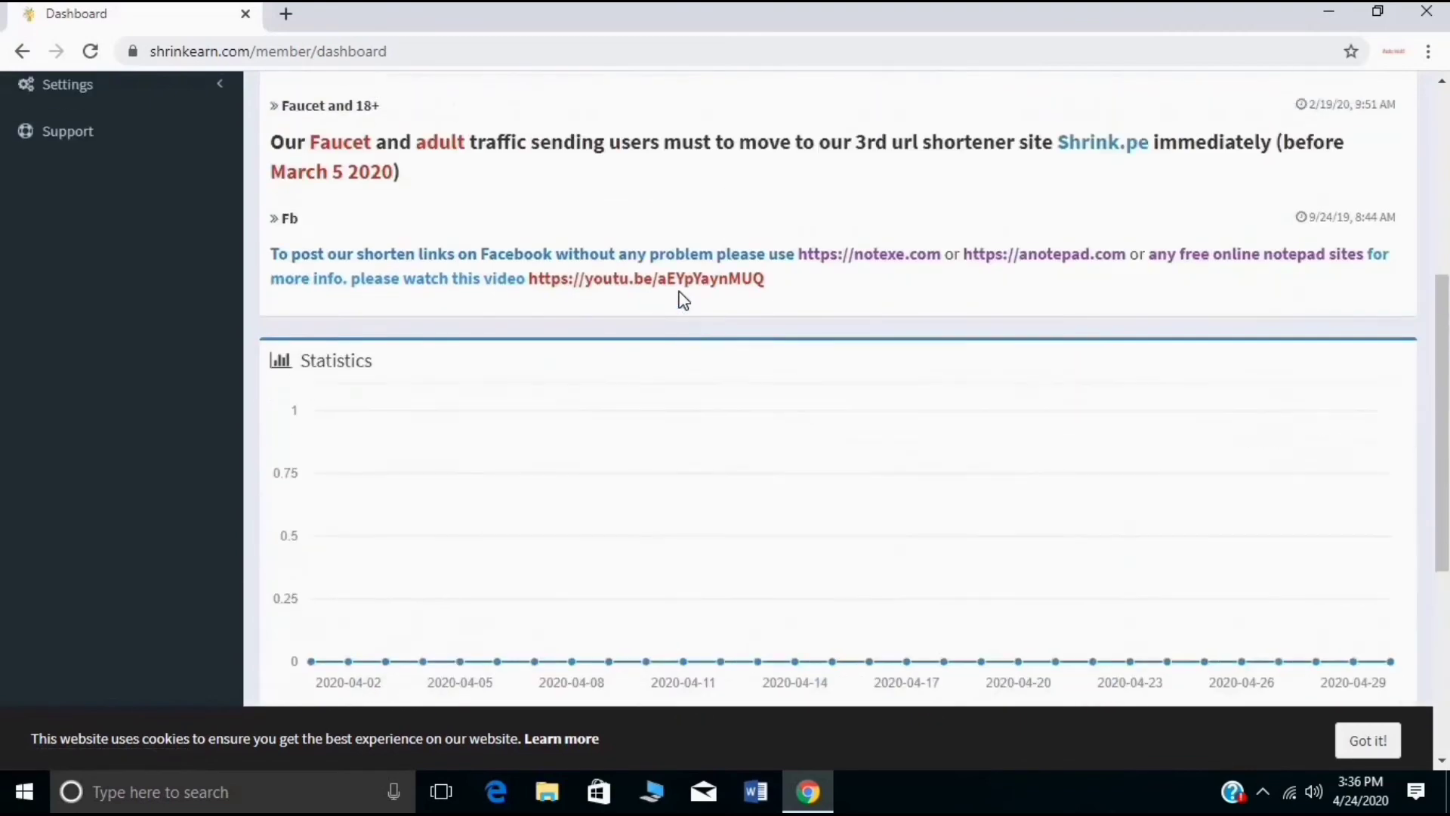